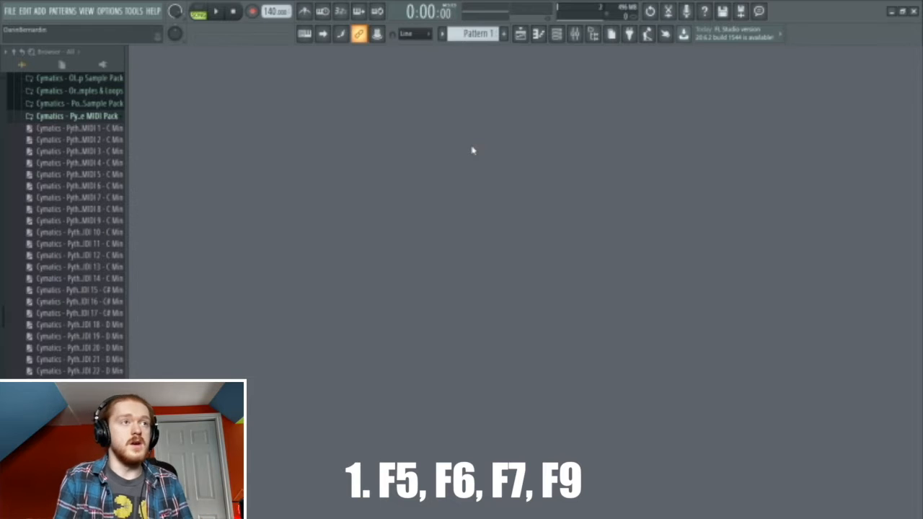
- Bring up the Playlist arrangement with F5
{"action": "left_click", "coordinate": [539, 34]}
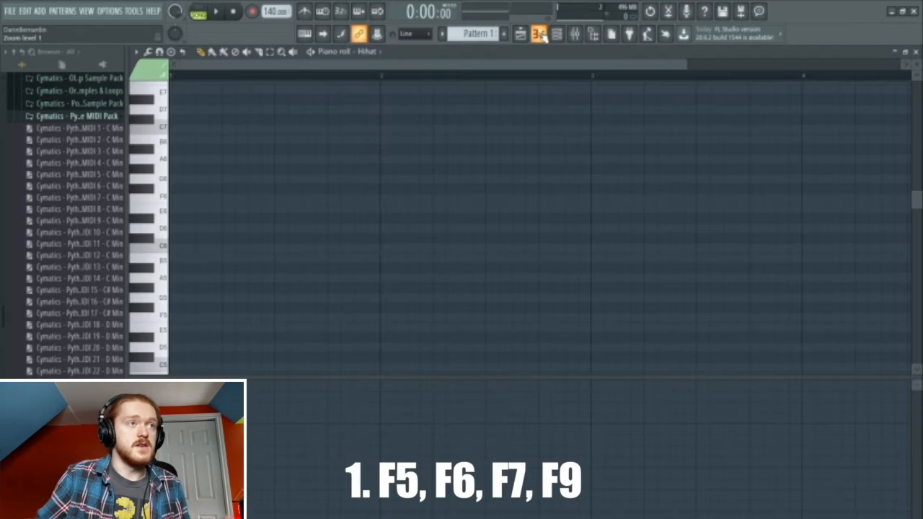
{"action": "left_click", "coordinate": [541, 34]}
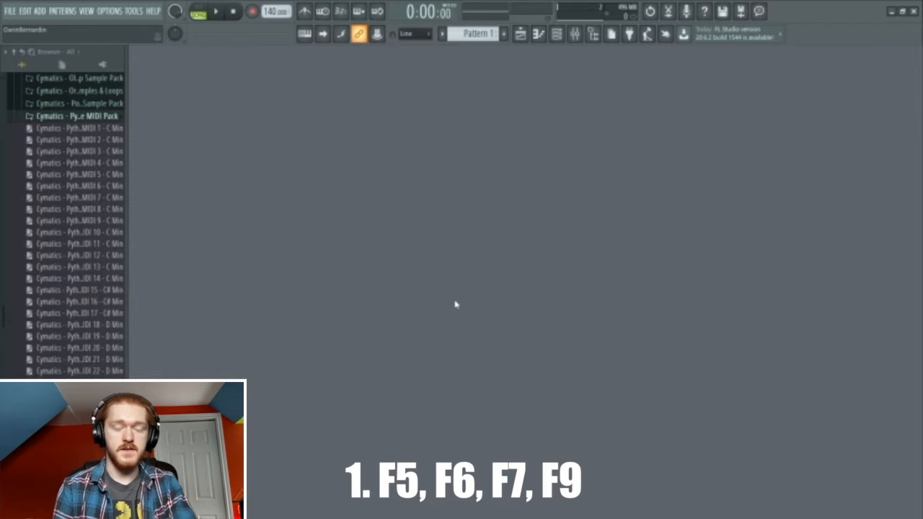
{"action": "key", "text": "F5"}
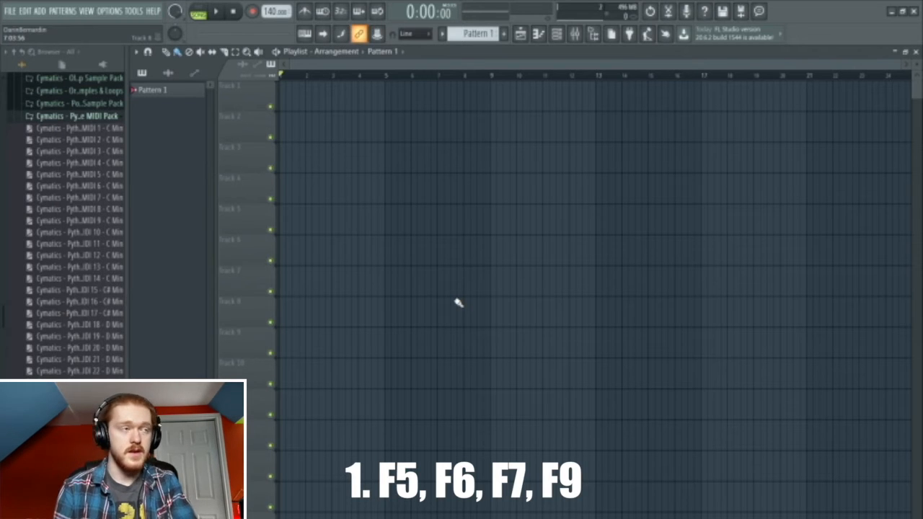
- Place Pattern 1 at the start of Track 1, then delete that clip again
{"action": "left_click", "coordinate": [167, 75]}
{"action": "left_click", "coordinate": [141, 73]}
{"action": "left_click_drag", "start_coordinate": [155, 89], "coordinate": [291, 99]}
{"action": "right_click", "coordinate": [291, 99]}
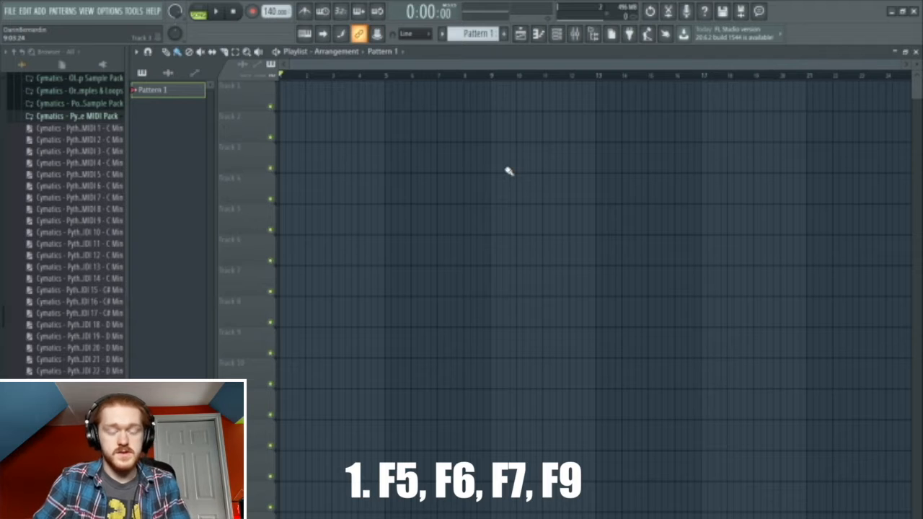
- From the Channel rack, load a new Acoustic Piano preset into Xpand!2 and close its window
{"action": "key", "text": "F6"}
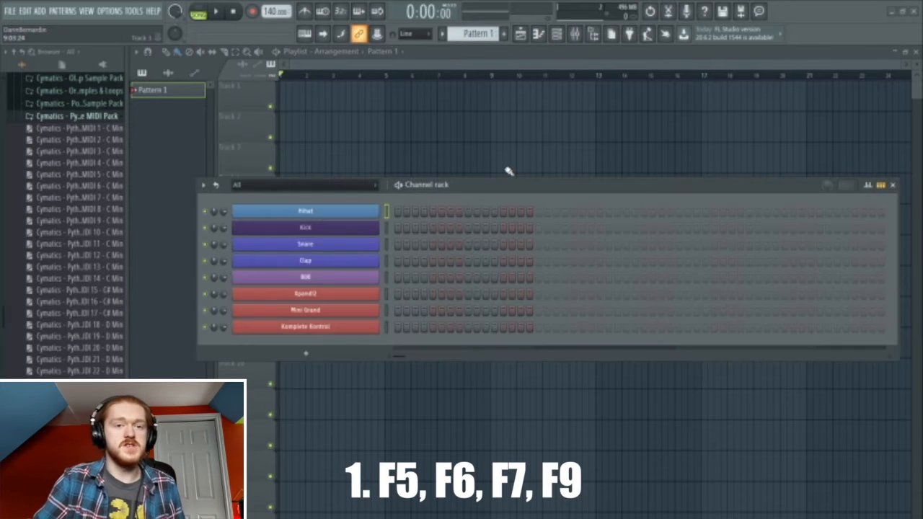
{"action": "left_click", "coordinate": [338, 294]}
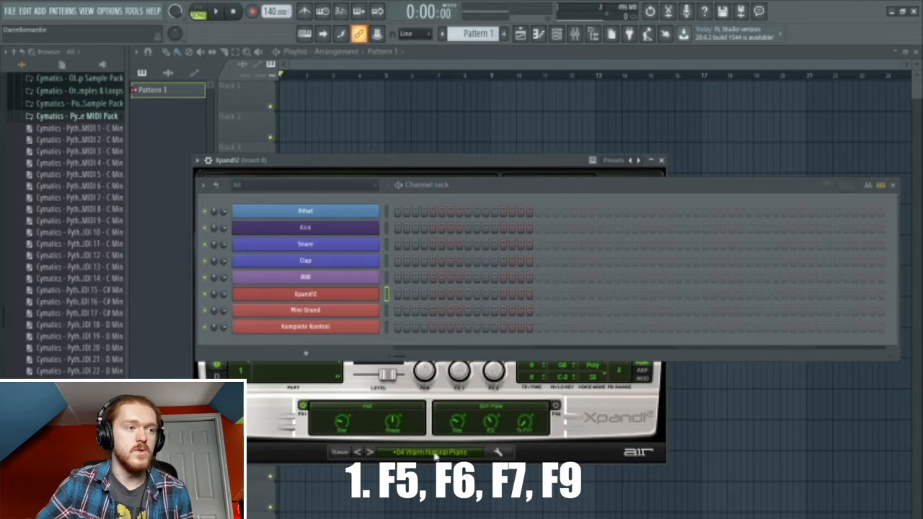
{"action": "left_click", "coordinate": [434, 454]}
{"action": "mouse_move", "coordinate": [427, 443]}
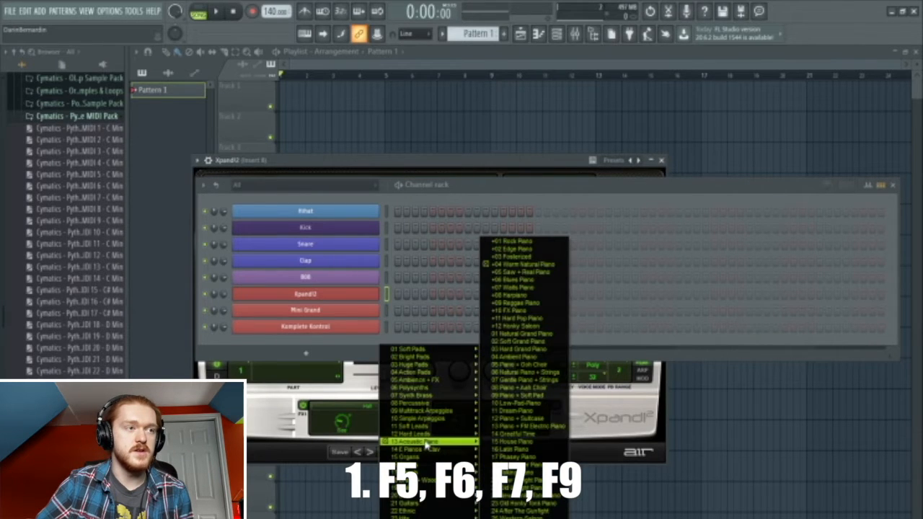
{"action": "left_click", "coordinate": [525, 266]}
{"action": "left_click", "coordinate": [661, 161]}
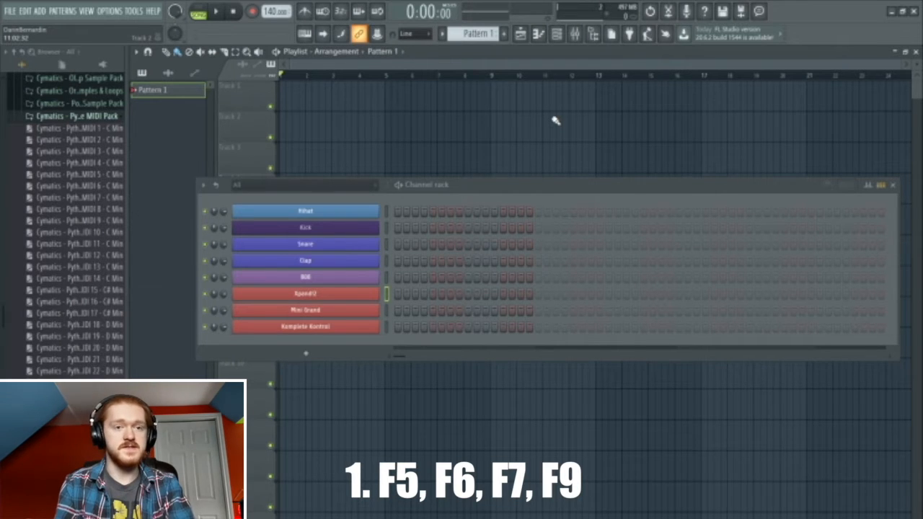
- In Xpand!2's piano roll, draw an F6 note at the start and a D6 note just after
{"action": "key", "text": "F7"}
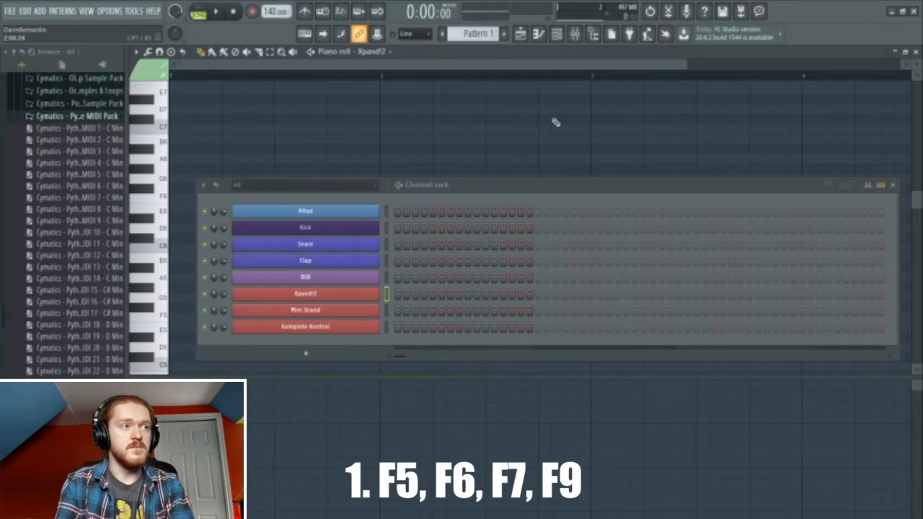
{"action": "key", "text": "F6"}
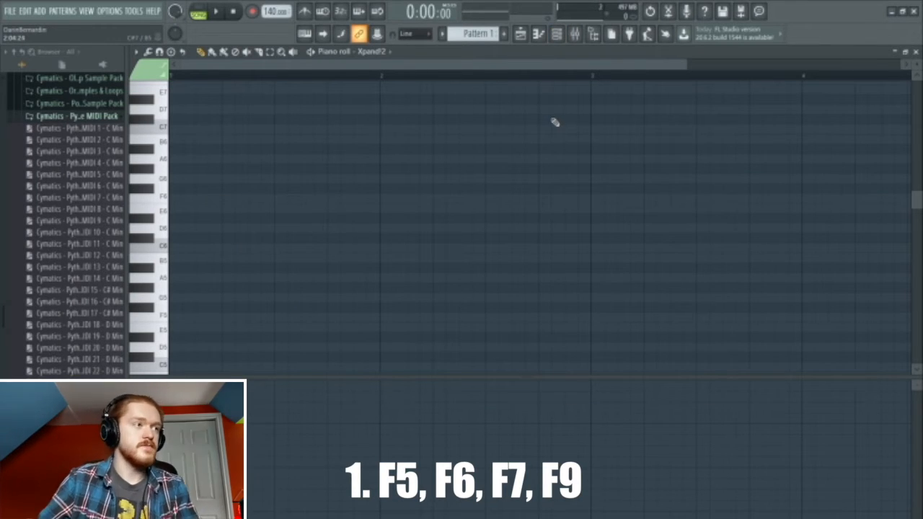
{"action": "left_click", "coordinate": [178, 200]}
{"action": "left_click", "coordinate": [277, 208]}
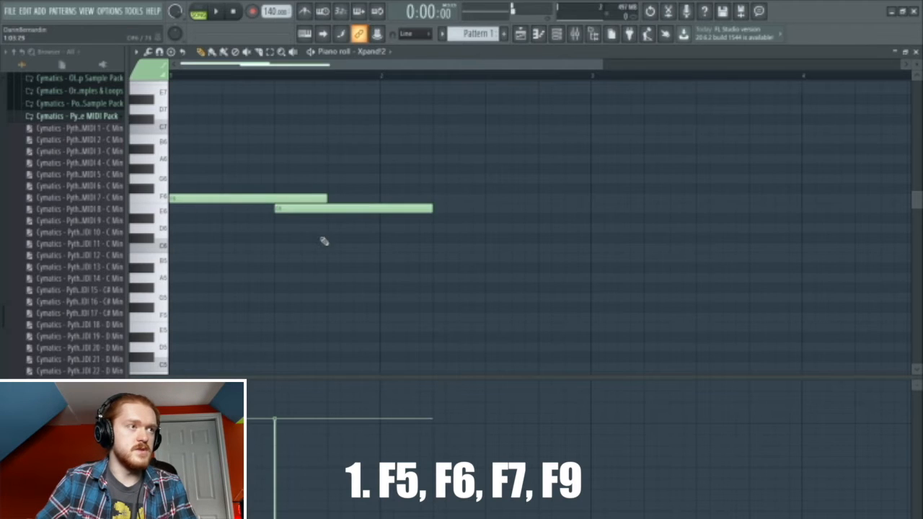
{"action": "left_click", "coordinate": [324, 238]}
{"action": "left_click", "coordinate": [231, 228]}
{"action": "right_click", "coordinate": [441, 239]}
{"action": "right_click", "coordinate": [396, 209]}
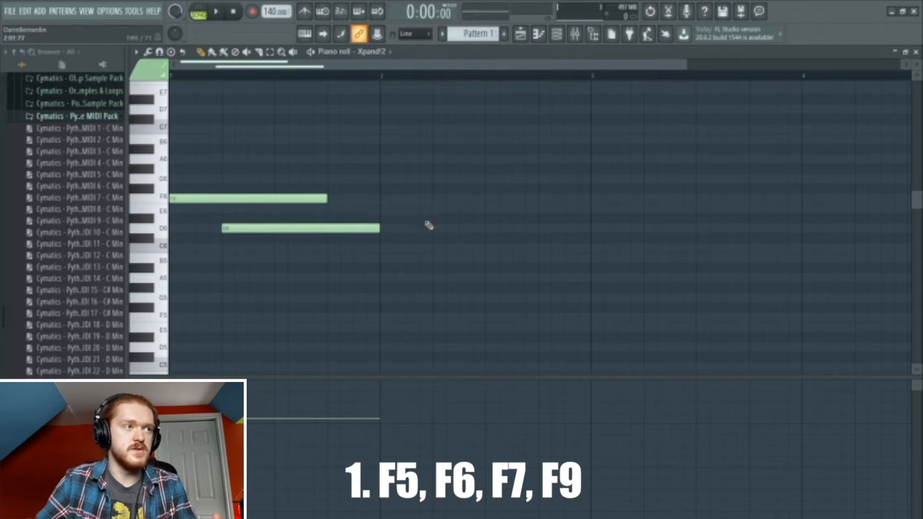
{"action": "left_click_drag", "start_coordinate": [381, 230], "coordinate": [340, 228]}
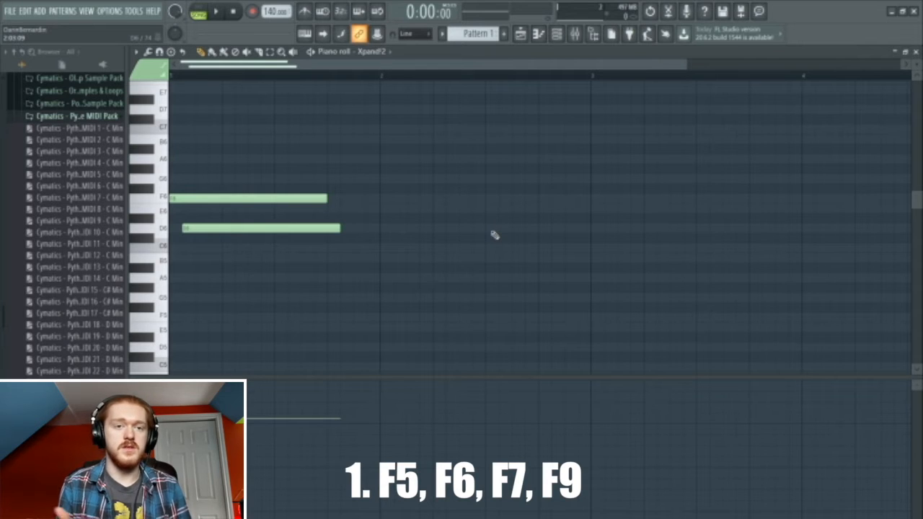
- Open the Mixer with F9 and select Insert 1
{"action": "key", "text": "F9"}
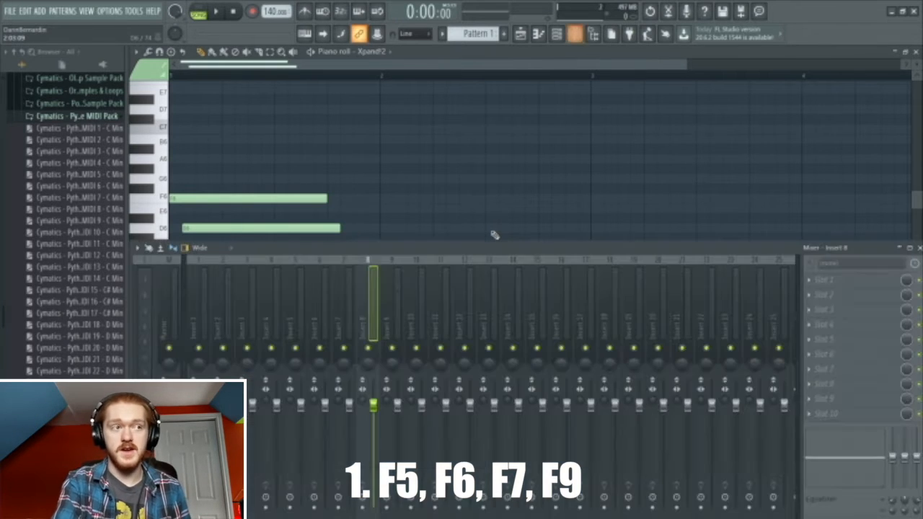
{"action": "left_click", "coordinate": [202, 326]}
{"action": "left_click", "coordinate": [226, 323]}
{"action": "left_click", "coordinate": [277, 323]}
{"action": "left_click", "coordinate": [366, 320]}
{"action": "left_click", "coordinate": [202, 325]}
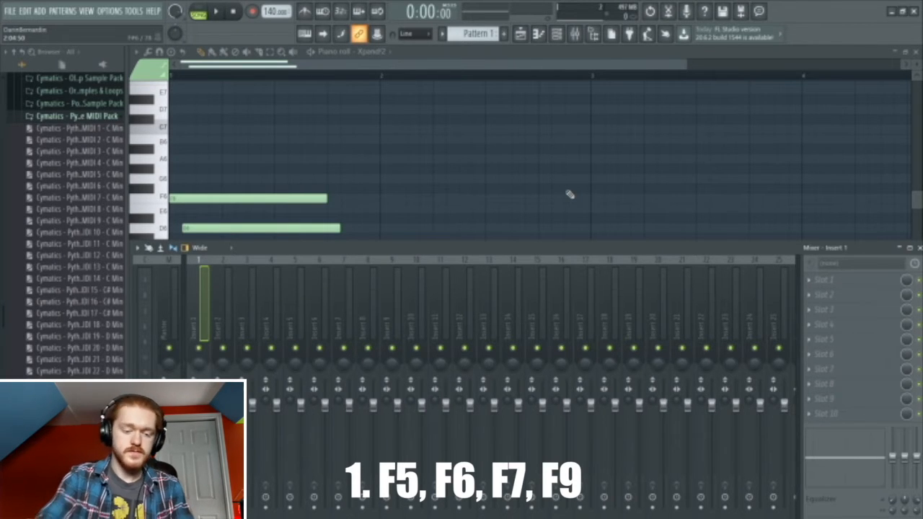
- With Xpand!2 selected in the Channel rack, route it to Insert 1 using Ctrl+L
{"action": "key", "text": "F6"}
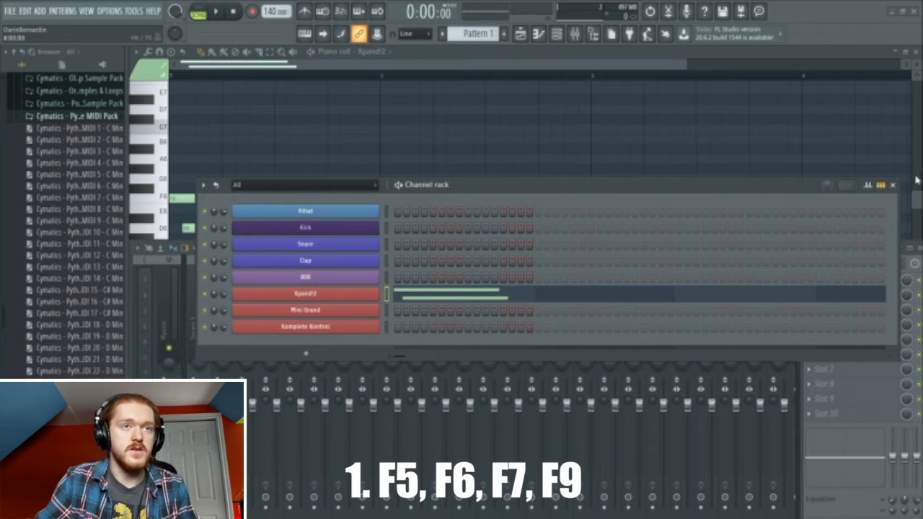
{"action": "key", "text": "F6"}
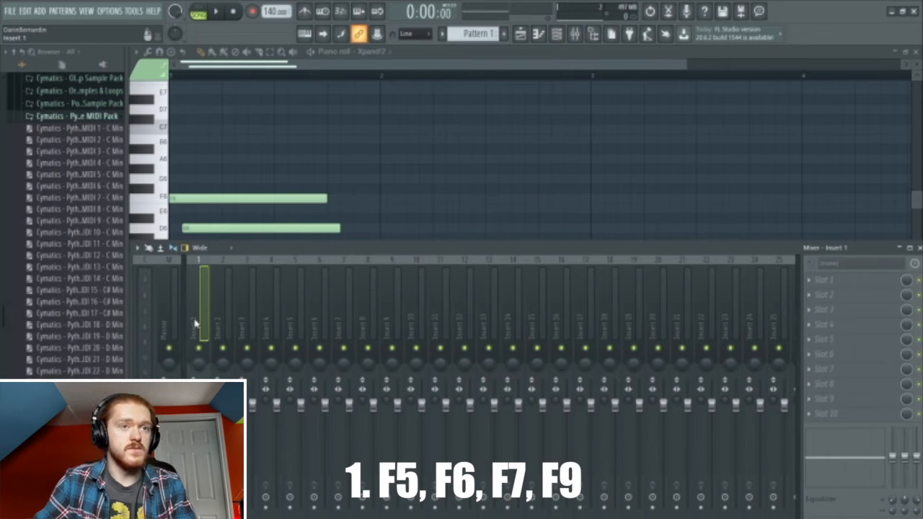
{"action": "key", "text": "ctrl+l"}
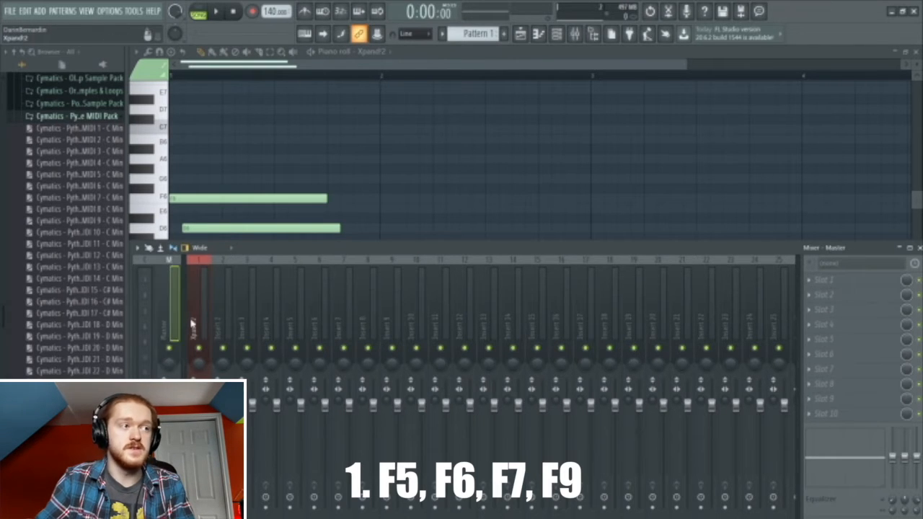
- Load Fruity Parametric EQ 2 into effect slot 1 of the Xpand!2 insert
{"action": "left_click", "coordinate": [826, 280]}
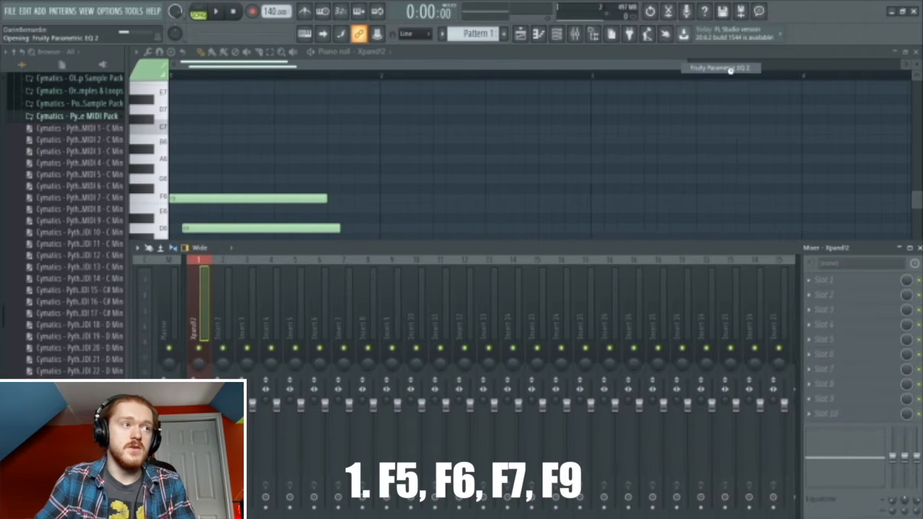
{"action": "left_click", "coordinate": [714, 67]}
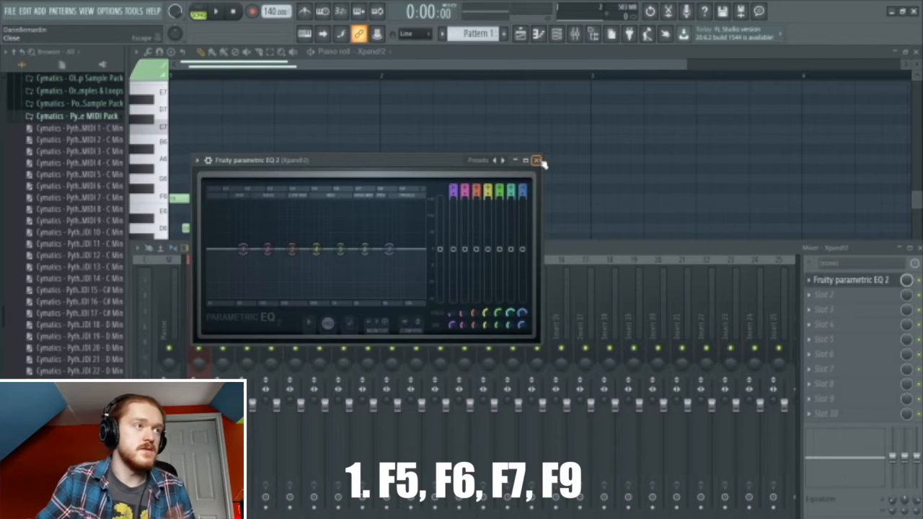
{"action": "left_click", "coordinate": [544, 160]}
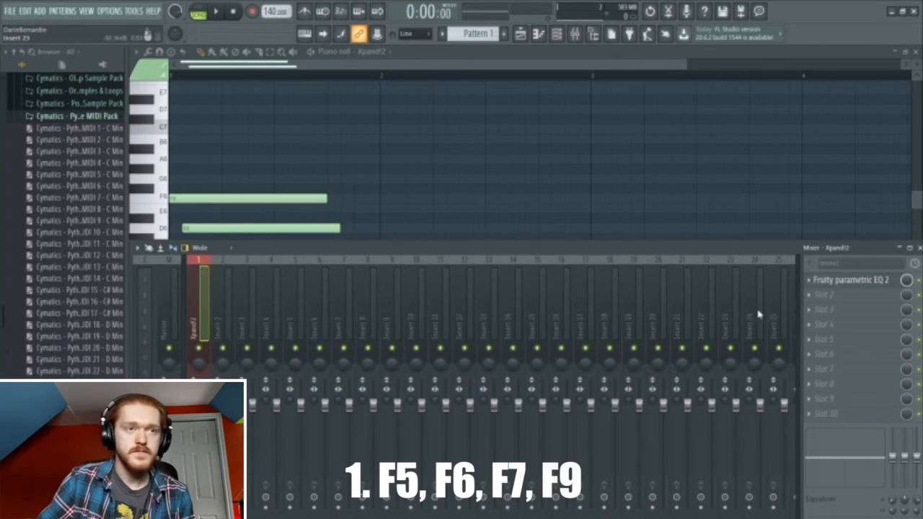
- Select all channels in the Channel rack, leaving the Mixer showing
{"action": "left_click", "coordinate": [580, 41]}
{"action": "left_click", "coordinate": [576, 40]}
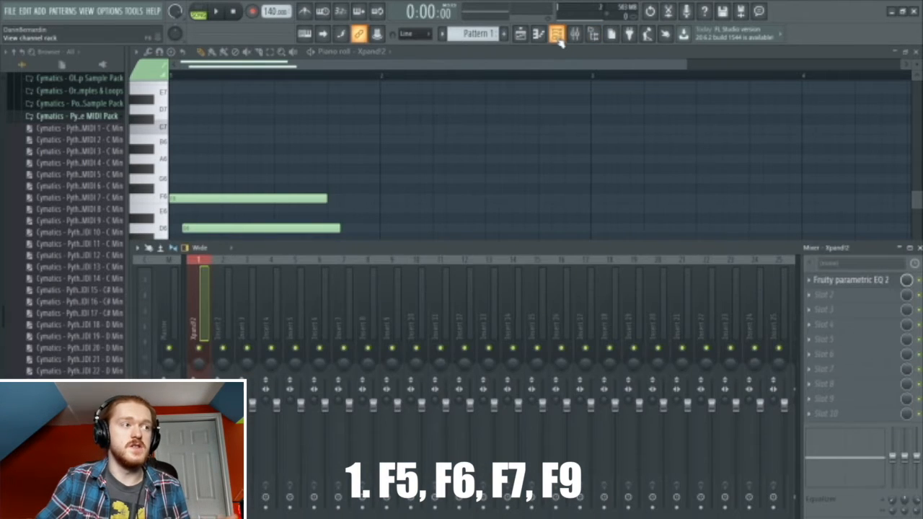
{"action": "left_click", "coordinate": [557, 37]}
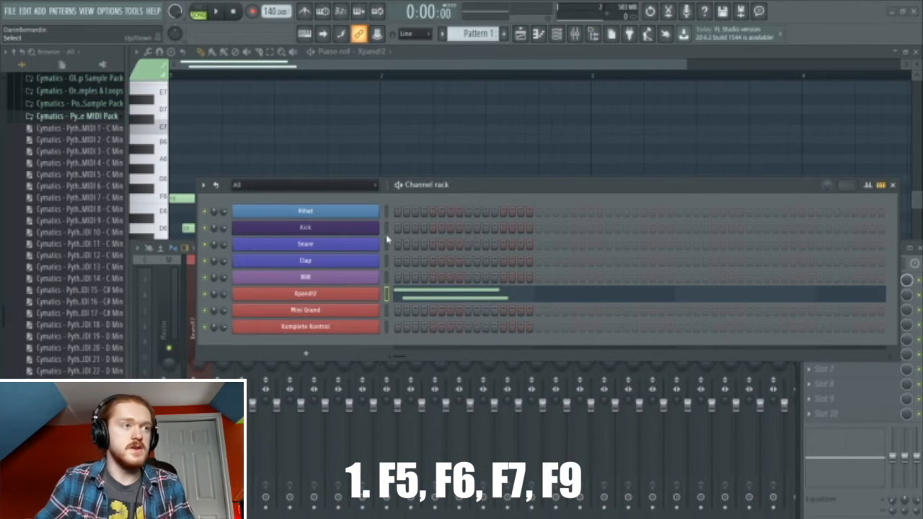
{"action": "double_click", "coordinate": [387, 297]}
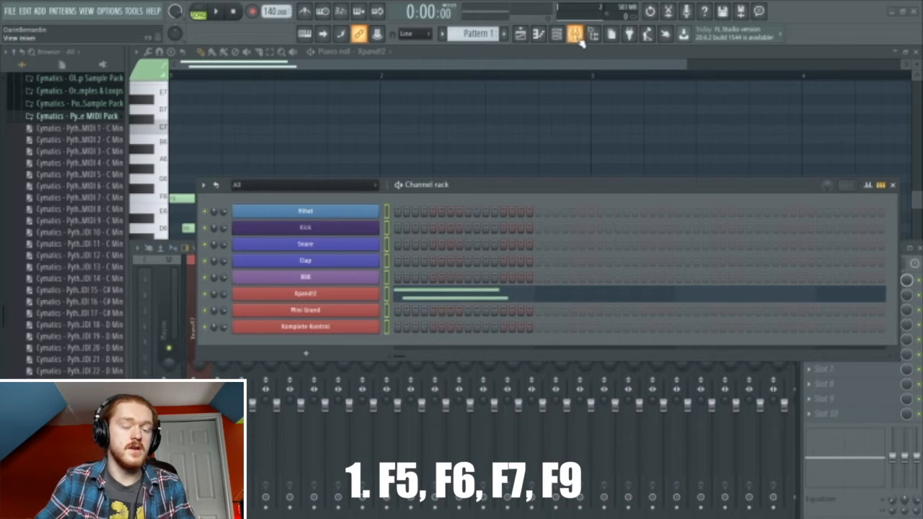
{"action": "key", "text": "F6"}
{"action": "key", "text": "F9"}
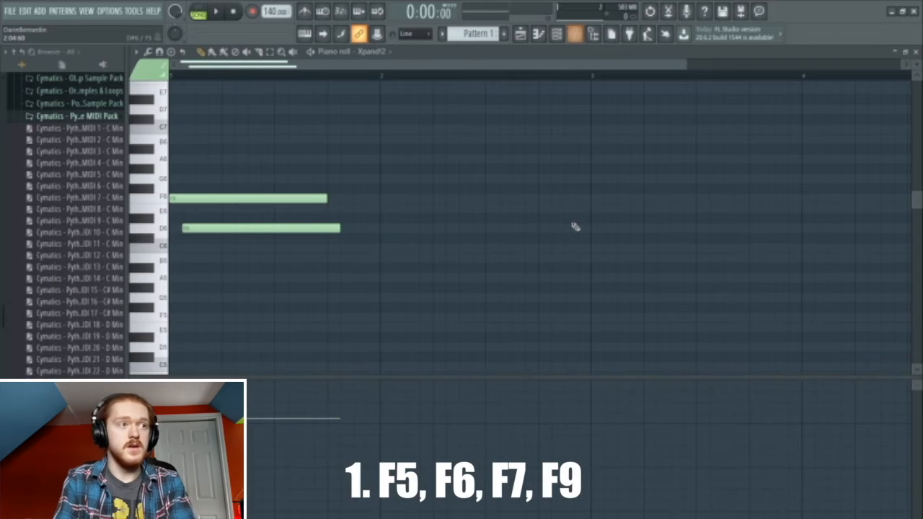
{"action": "key", "text": "F9"}
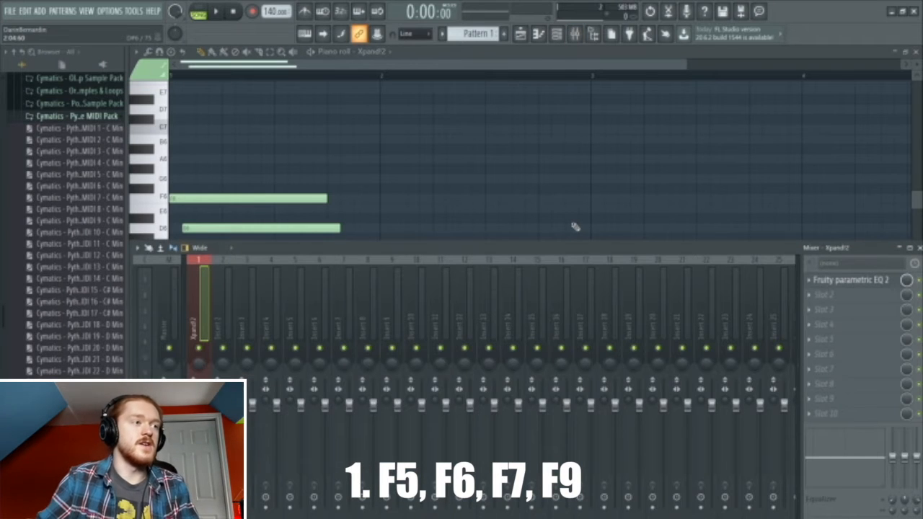
- From Insert 2, route all selected channels to their own inserts with Ctrl+L, then hide the Mixer
{"action": "left_click", "coordinate": [224, 317]}
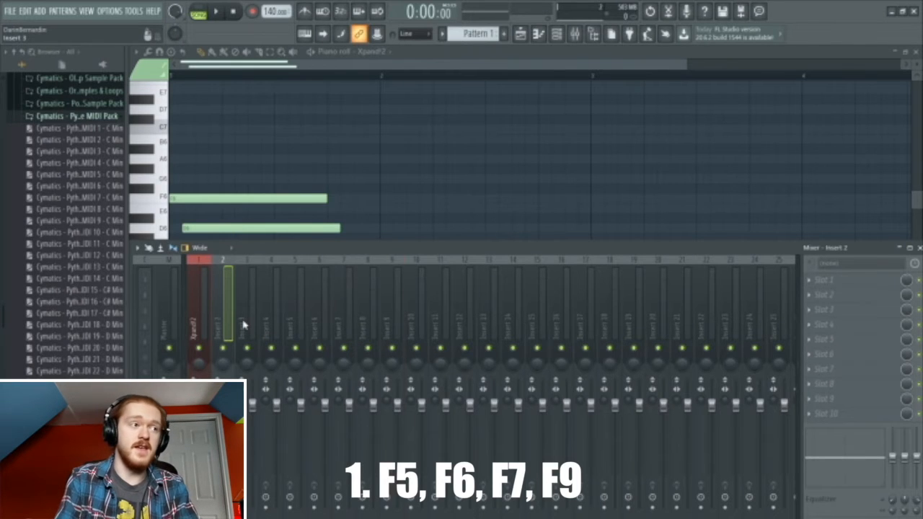
{"action": "key", "text": "ctrl+l"}
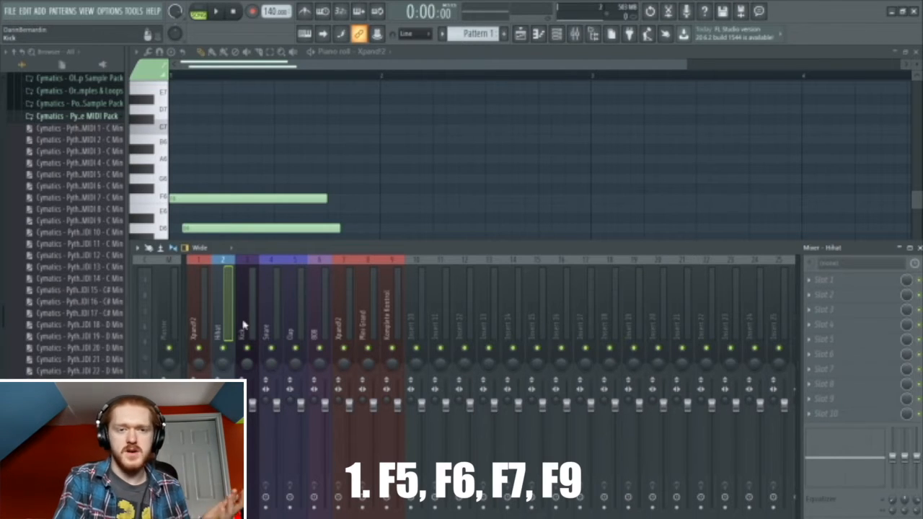
{"action": "key", "text": "F9"}
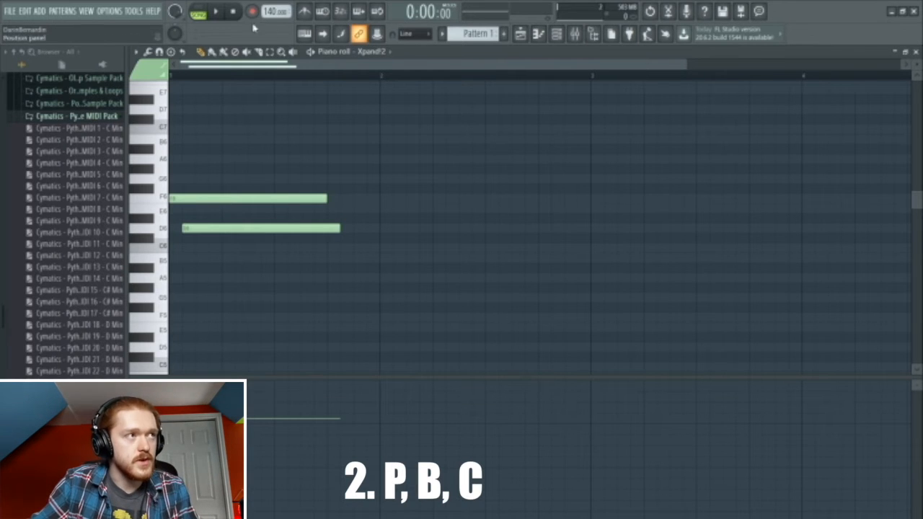
- Delete the F6 and D6 notes, plus two test notes, from Xpand!2's piano roll
{"action": "left_click", "coordinate": [343, 159]}
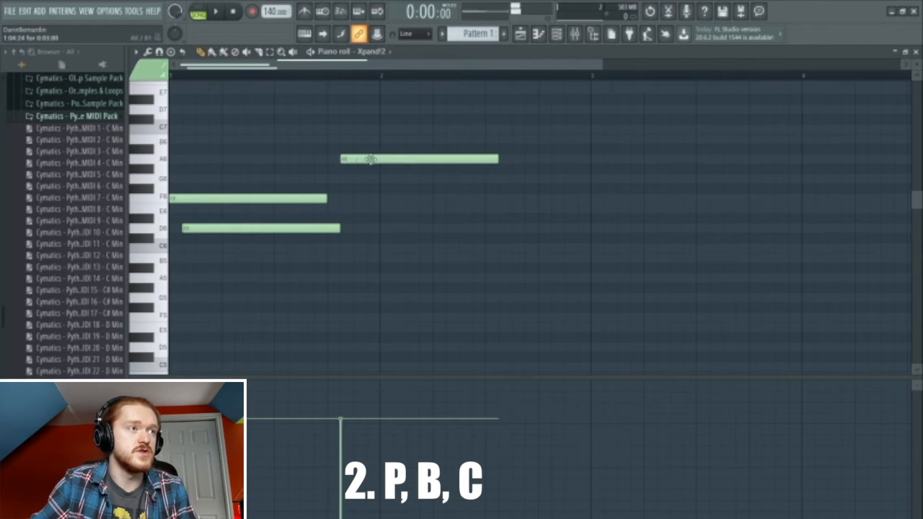
{"action": "left_click", "coordinate": [423, 188]}
{"action": "right_click", "coordinate": [466, 190]}
{"action": "right_click", "coordinate": [418, 160]}
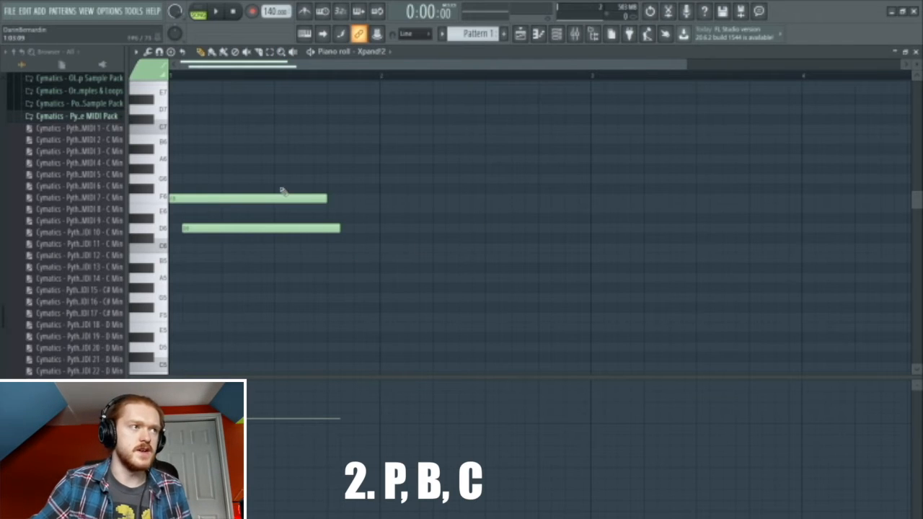
{"action": "right_click", "coordinate": [241, 199]}
{"action": "right_click", "coordinate": [261, 229]}
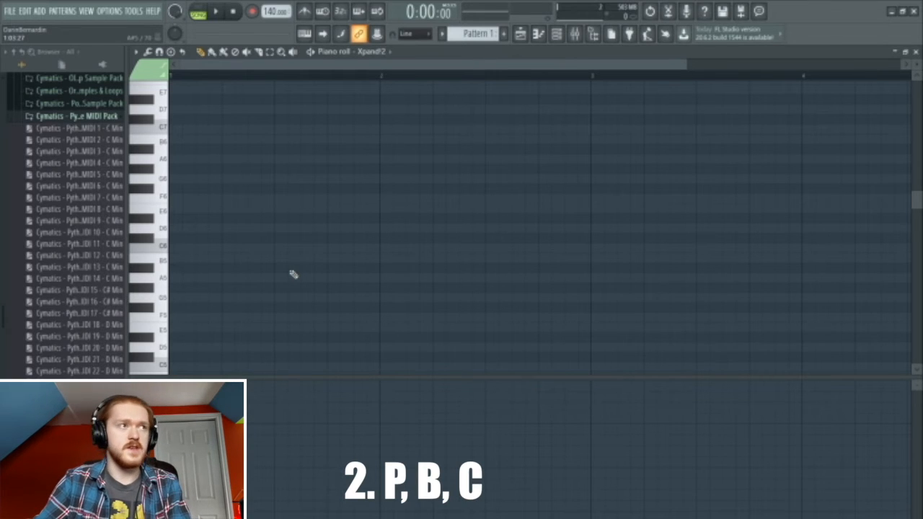
{"action": "left_click", "coordinate": [259, 52]}
{"action": "left_click_drag", "start_coordinate": [261, 207], "coordinate": [299, 272]}
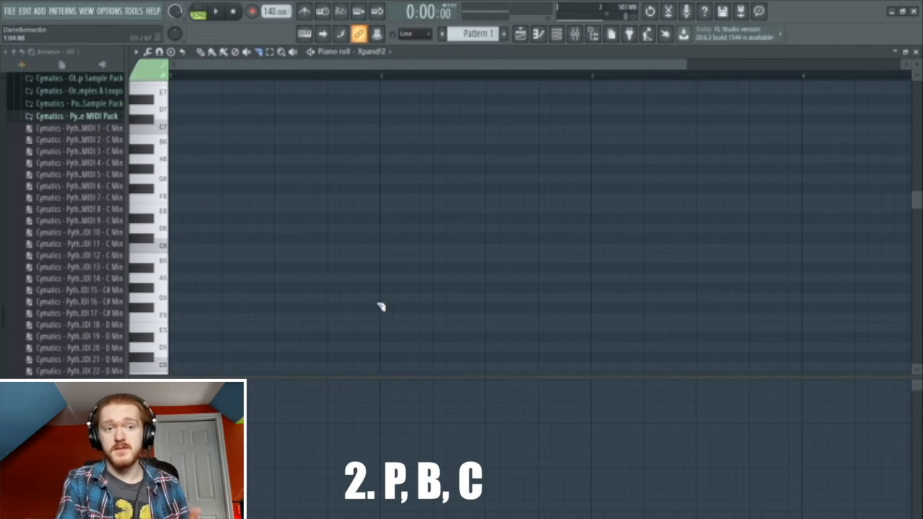
- Draw a B5 note at the pattern start and a D6 note half a bar later
{"action": "left_click", "coordinate": [179, 257]}
{"action": "left_click", "coordinate": [288, 229]}
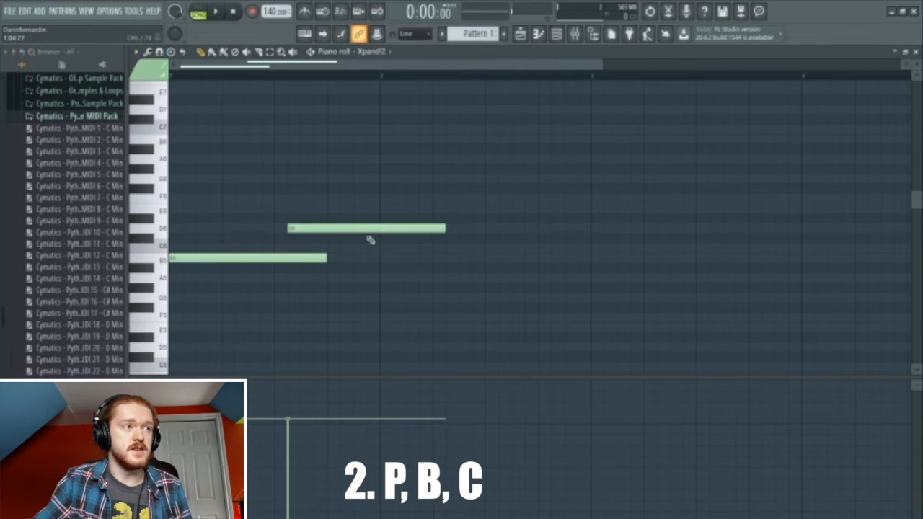
{"action": "left_click_drag", "start_coordinate": [346, 229], "coordinate": [332, 229]}
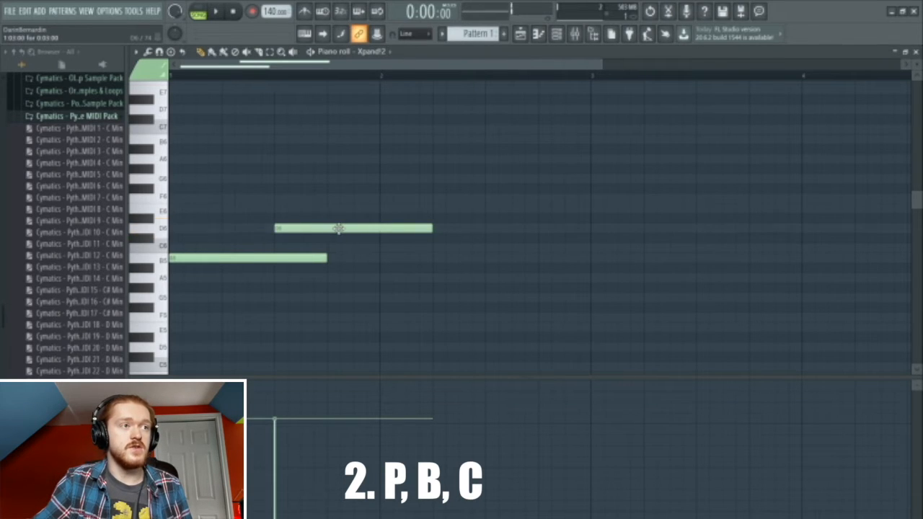
- Remove the extra trial D6 and lower notes, keeping only B5 and D6
{"action": "left_click", "coordinate": [435, 229]}
{"action": "left_click", "coordinate": [619, 229]}
{"action": "left_click", "coordinate": [672, 248]}
{"action": "right_click", "coordinate": [682, 248]}
{"action": "right_click", "coordinate": [655, 228]}
{"action": "left_click_drag", "start_coordinate": [592, 228], "coordinate": [616, 263]}
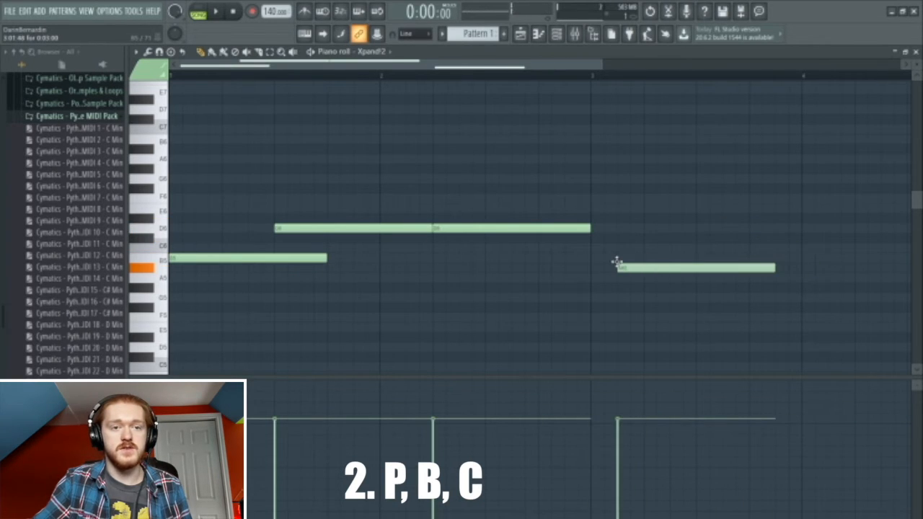
{"action": "right_click", "coordinate": [629, 268]}
{"action": "right_click", "coordinate": [514, 229]}
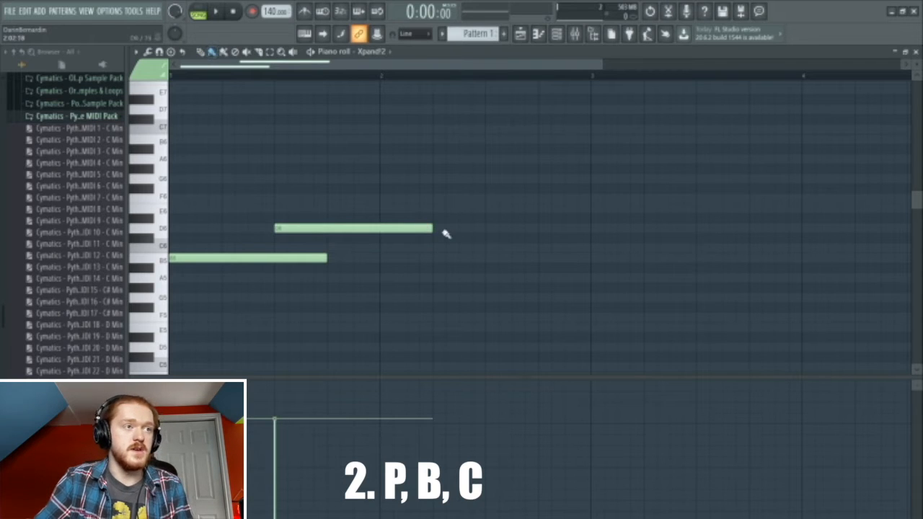
- Paint and erase A5 notes, delete B5 and D6, then move the piano roll to Hihat
{"action": "left_click_drag", "start_coordinate": [438, 276], "coordinate": [815, 272]}
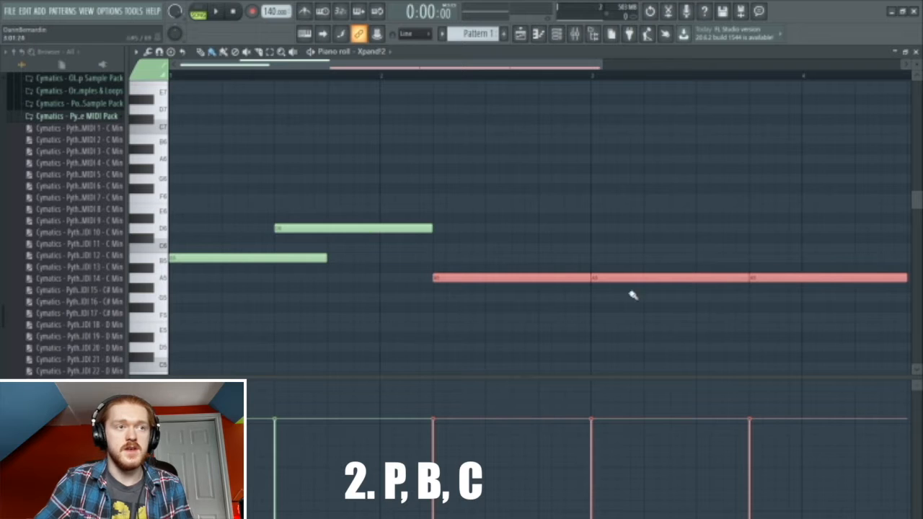
{"action": "left_click_drag", "start_coordinate": [756, 282], "coordinate": [564, 290]}
{"action": "right_click", "coordinate": [332, 229]}
{"action": "right_click", "coordinate": [301, 258]}
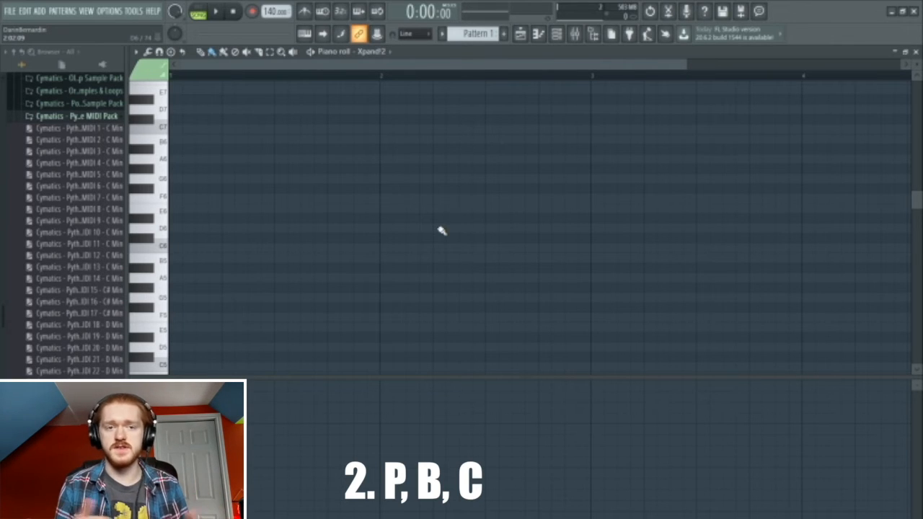
{"action": "key", "text": "Up"}
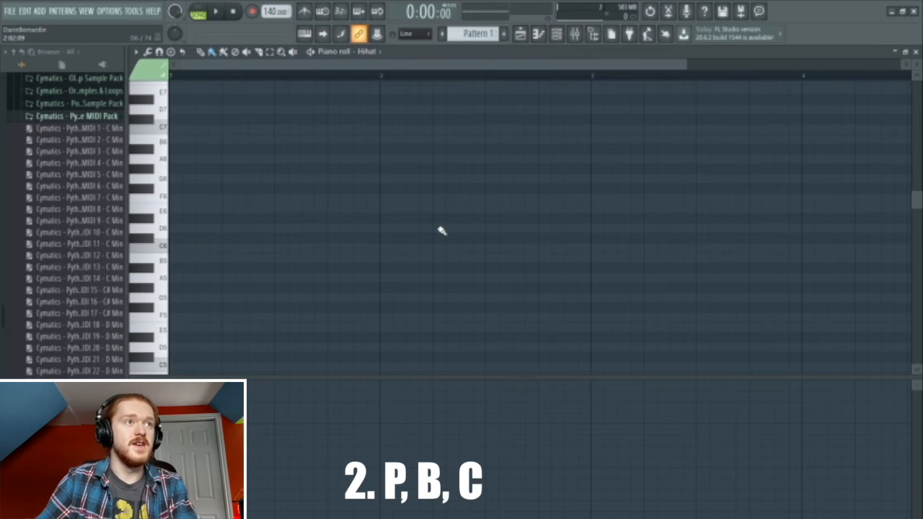
{"action": "key", "text": "F5"}
{"action": "left_click", "coordinate": [186, 94]}
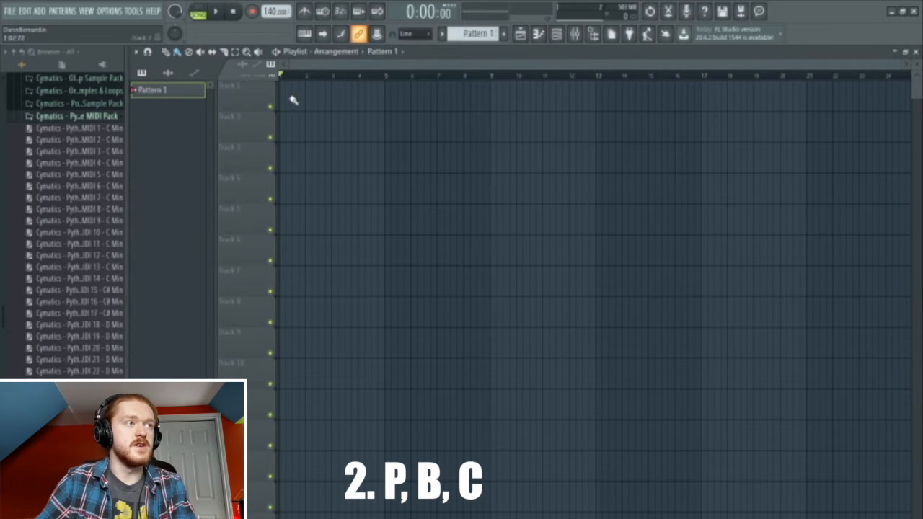
{"action": "mouse_move", "coordinate": [284, 99]}
{"action": "left_mouse_down"}
{"action": "mouse_move", "coordinate": [690, 94]}
{"action": "mouse_move", "coordinate": [293, 96]}
{"action": "left_mouse_up"}
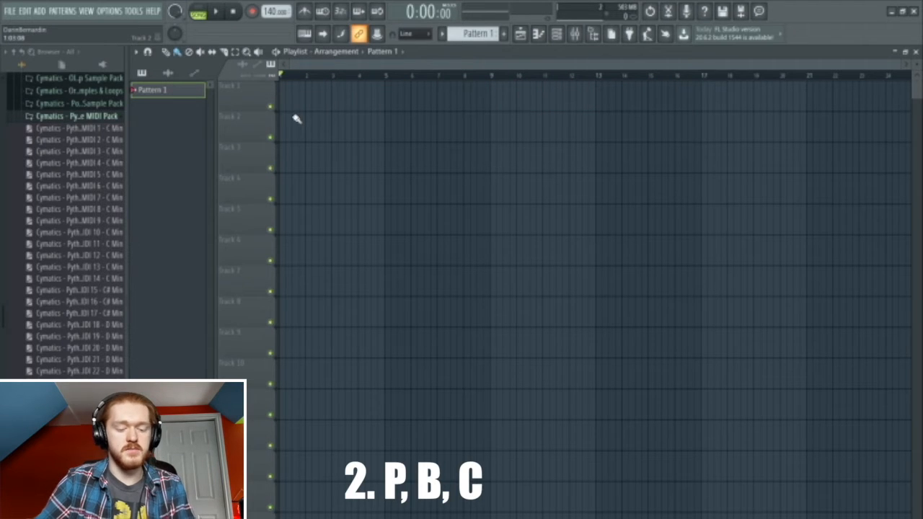
{"action": "left_click_drag", "start_coordinate": [278, 124], "coordinate": [507, 138]}
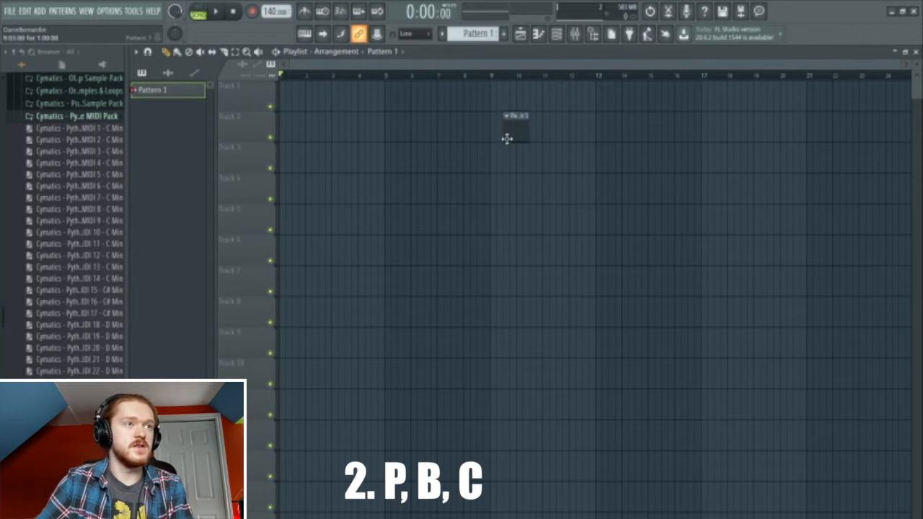
{"action": "right_click", "coordinate": [512, 137]}
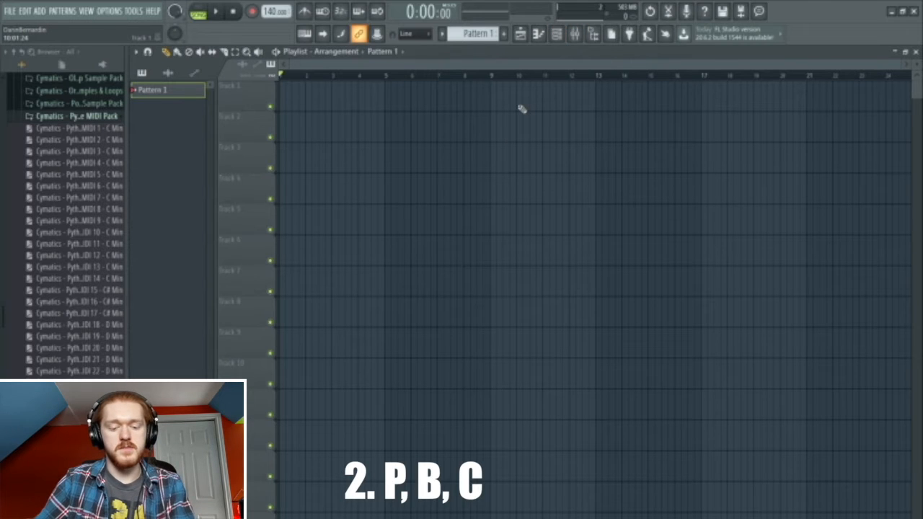
{"action": "key", "text": "F7"}
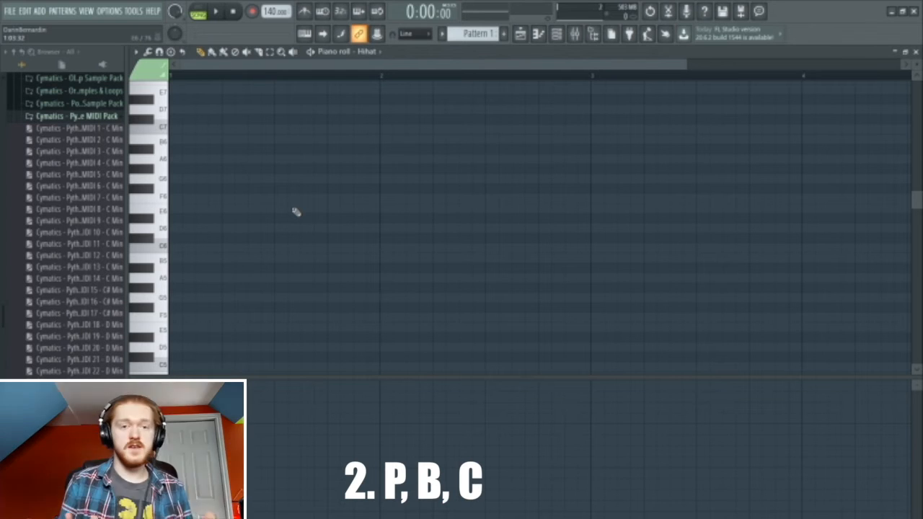
- Draw an F6 hi-hat note at bar 1, slice it, and delete the right part
{"action": "key", "text": "c"}
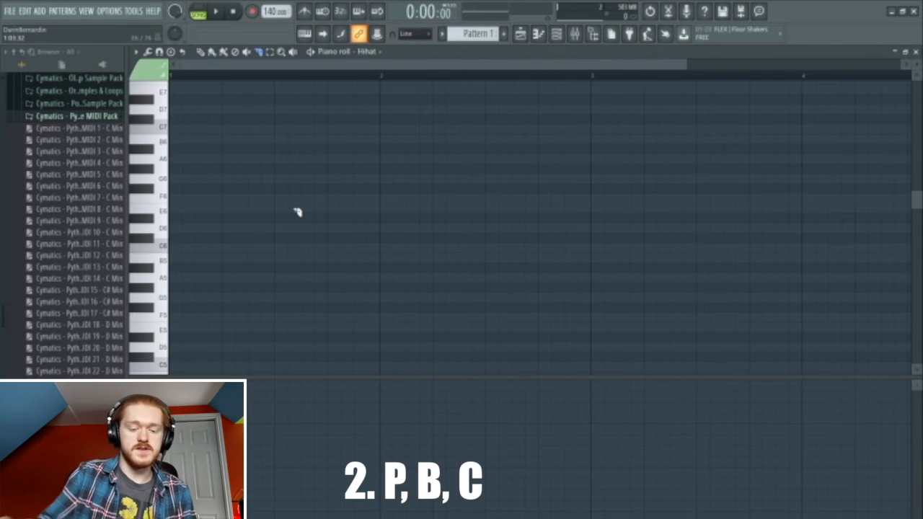
{"action": "key", "text": "p"}
{"action": "left_click", "coordinate": [178, 199]}
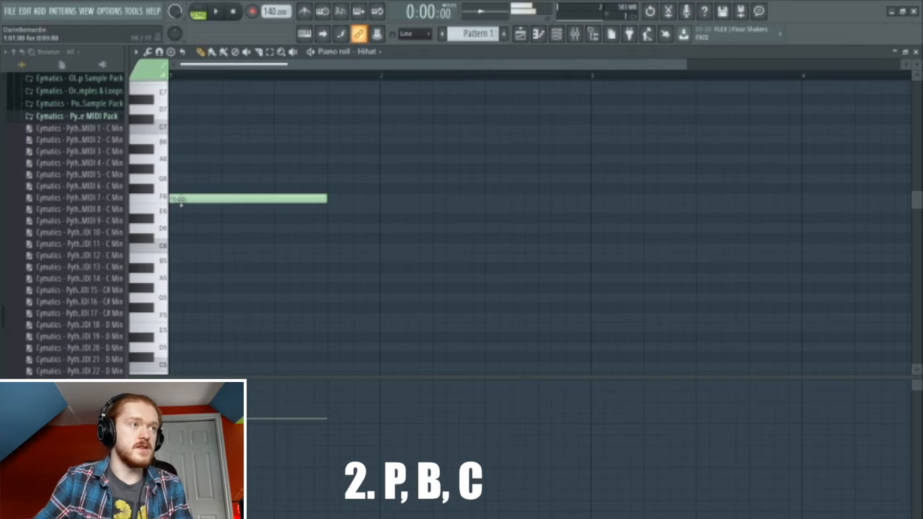
{"action": "key", "text": "c"}
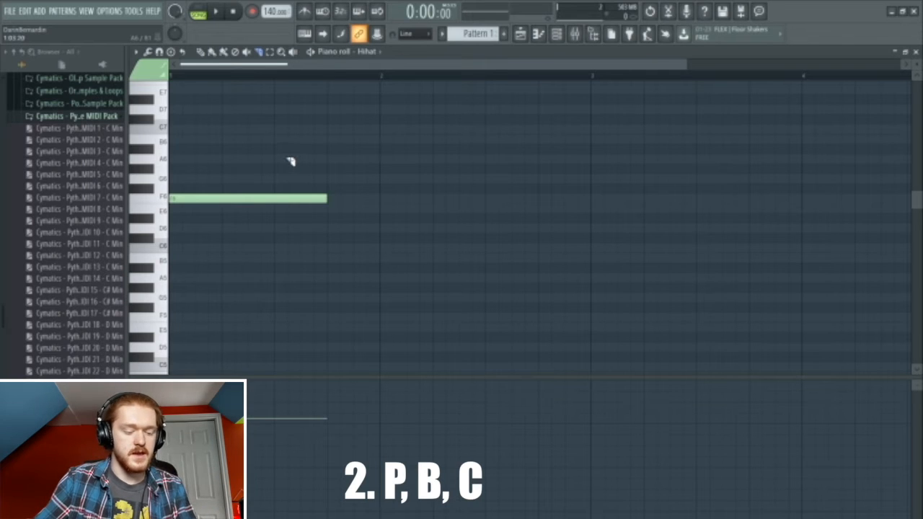
{"action": "left_click_drag", "start_coordinate": [277, 149], "coordinate": [294, 342]}
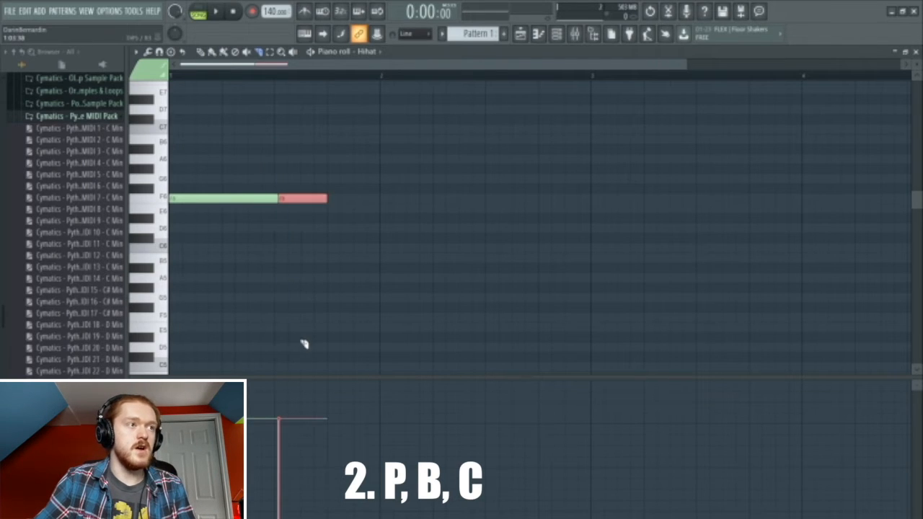
{"action": "right_click", "coordinate": [282, 201]}
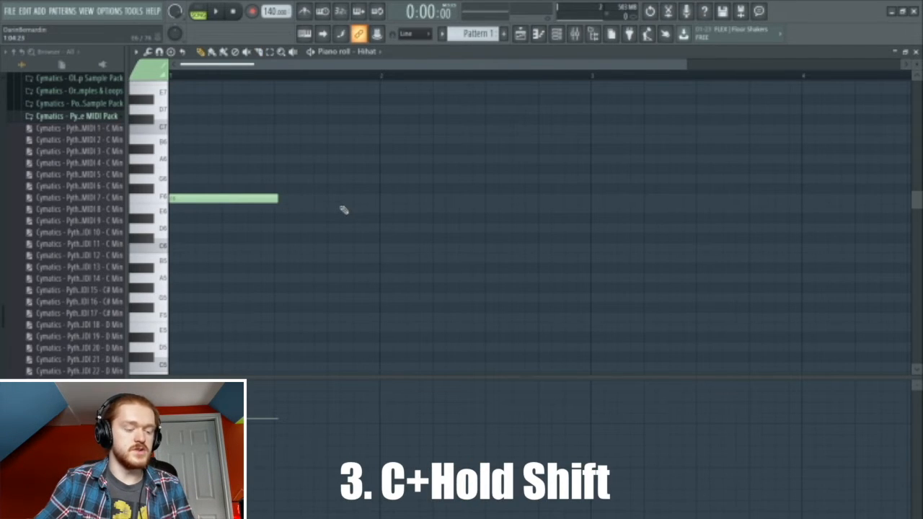
- Switch to the slice tool (C) and cut across the remaining F6 hi-hat note
{"action": "key", "text": "c"}
{"action": "left_click_drag", "start_coordinate": [276, 133], "coordinate": [276, 315]}
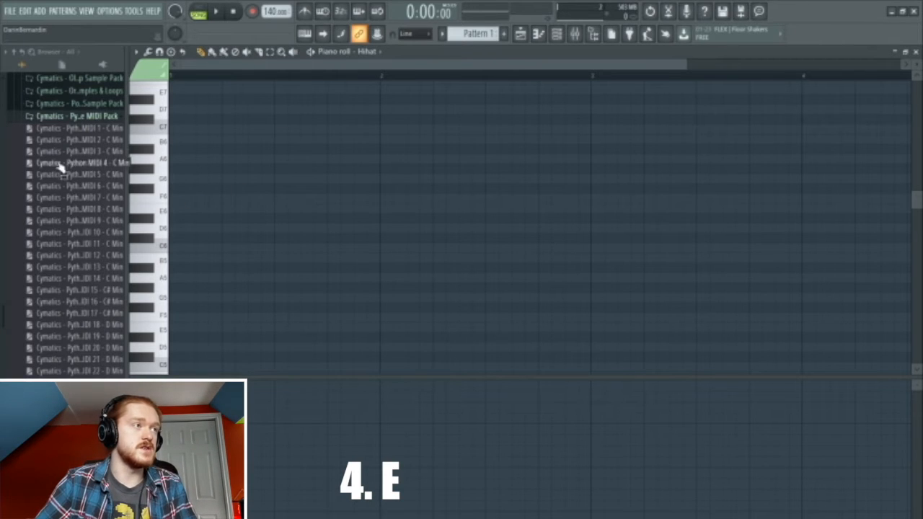
- Drag Cymatics - Python MIDI 1 - C Min into the Hihat piano roll, removing a stray note placed past it
{"action": "left_click_drag", "start_coordinate": [33, 127], "coordinate": [231, 224]}
{"action": "scroll", "coordinate": [363, 258], "scroll_direction": "down", "scroll_amount": 5}
{"action": "scroll", "coordinate": [397, 268], "scroll_direction": "down", "scroll_amount": 2}
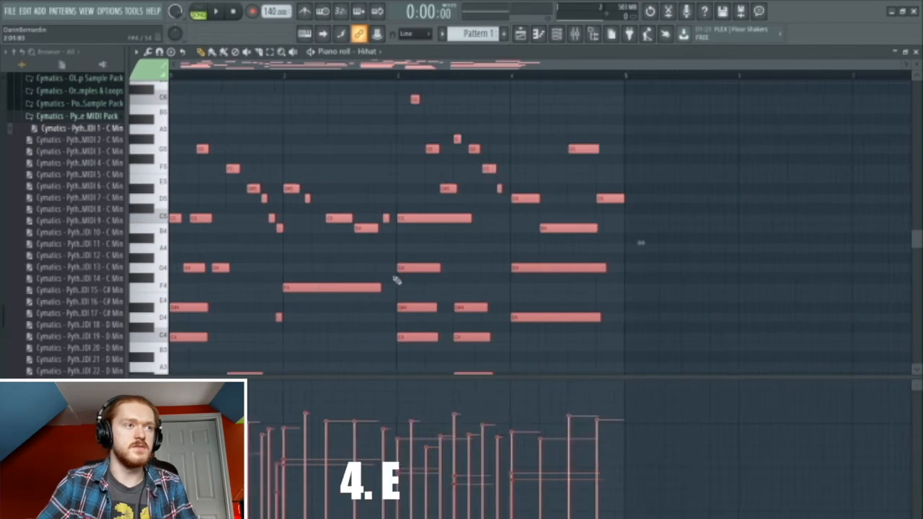
{"action": "scroll", "coordinate": [361, 297], "scroll_direction": "down", "scroll_amount": 2}
{"action": "left_click", "coordinate": [599, 248]}
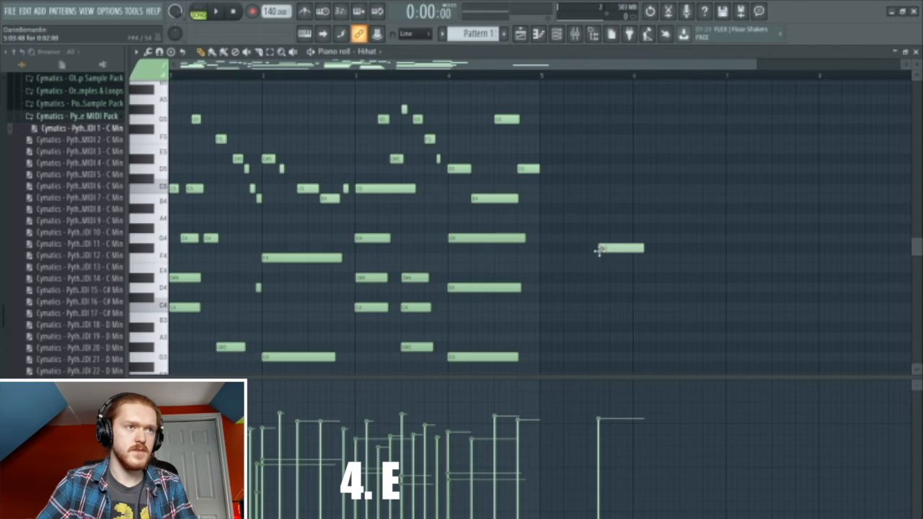
{"action": "right_click", "coordinate": [608, 249]}
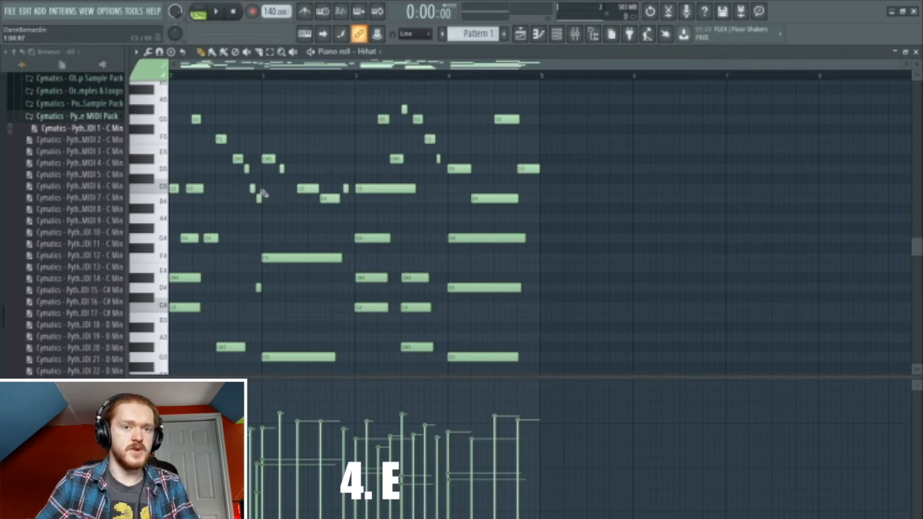
- Box-select the upper notes of the melody
{"action": "scroll", "coordinate": [260, 166], "scroll_direction": "up", "scroll_amount": 1}
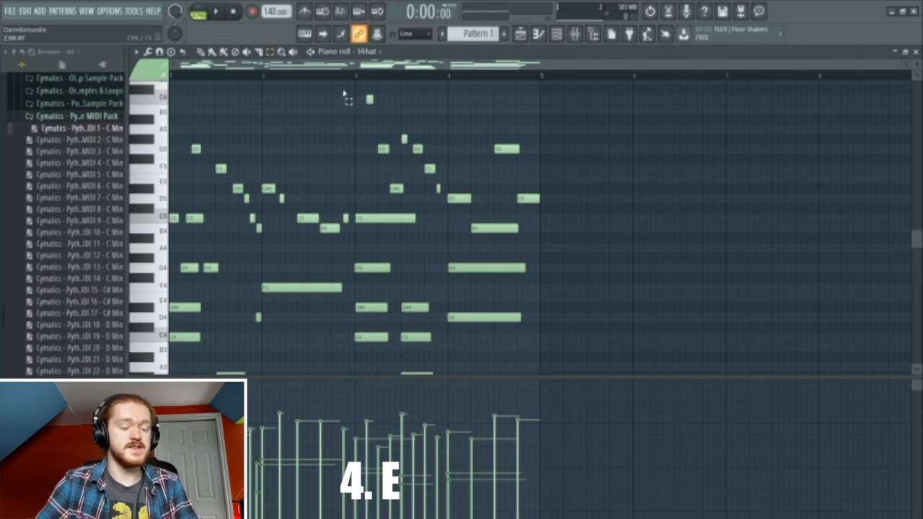
{"action": "left_click_drag", "start_coordinate": [311, 83], "coordinate": [325, 166]}
{"action": "left_click_drag", "start_coordinate": [340, 81], "coordinate": [560, 236]}
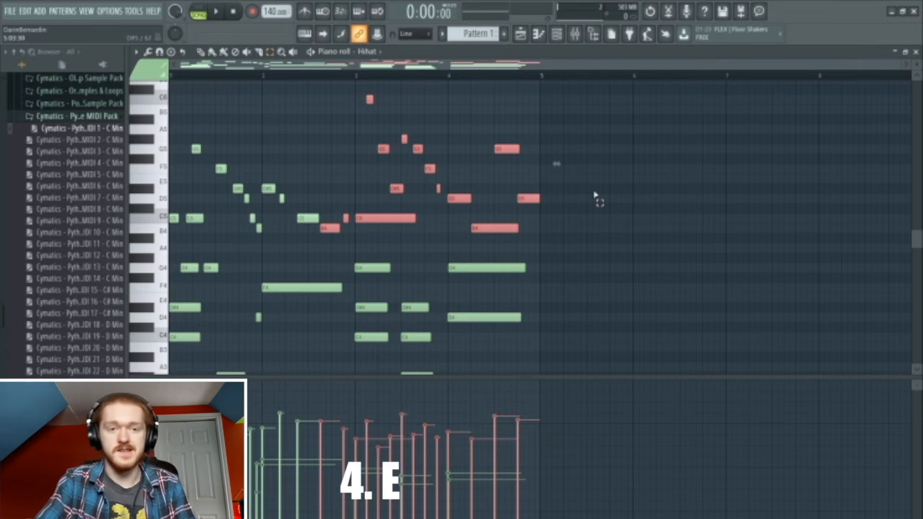
{"action": "key", "text": "Delete"}
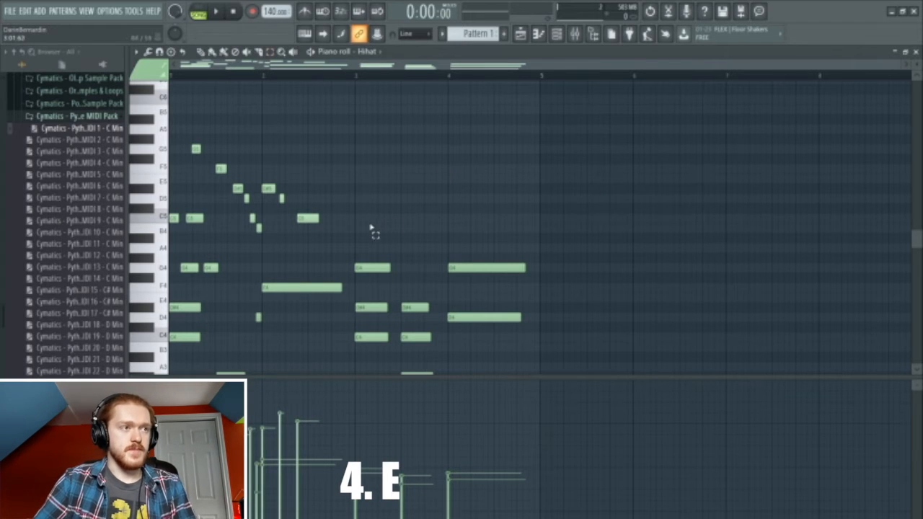
{"action": "scroll", "coordinate": [369, 231], "scroll_direction": "down", "scroll_amount": 3}
{"action": "scroll", "coordinate": [361, 231], "scroll_direction": "down", "scroll_amount": 1}
{"action": "scroll", "coordinate": [354, 232], "scroll_direction": "up", "scroll_amount": 2}
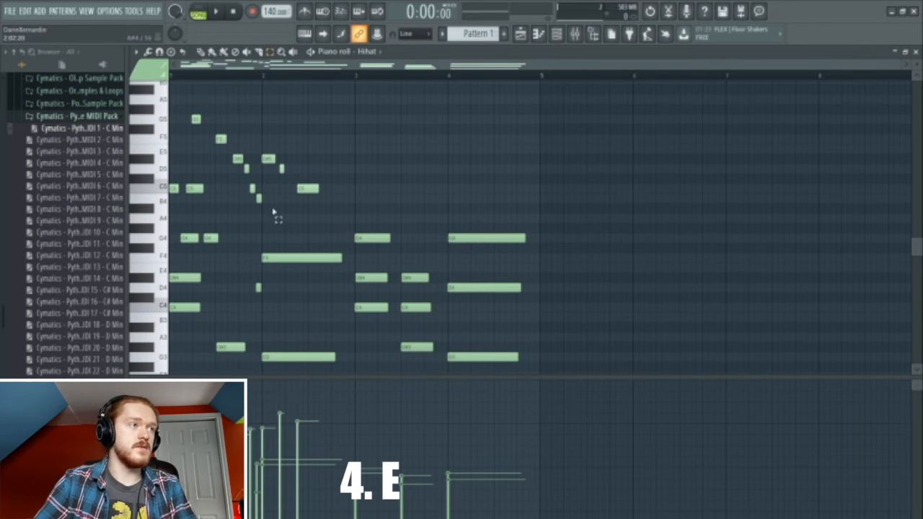
{"action": "left_click_drag", "start_coordinate": [187, 108], "coordinate": [174, 122]}
{"action": "left_click", "coordinate": [321, 216]}
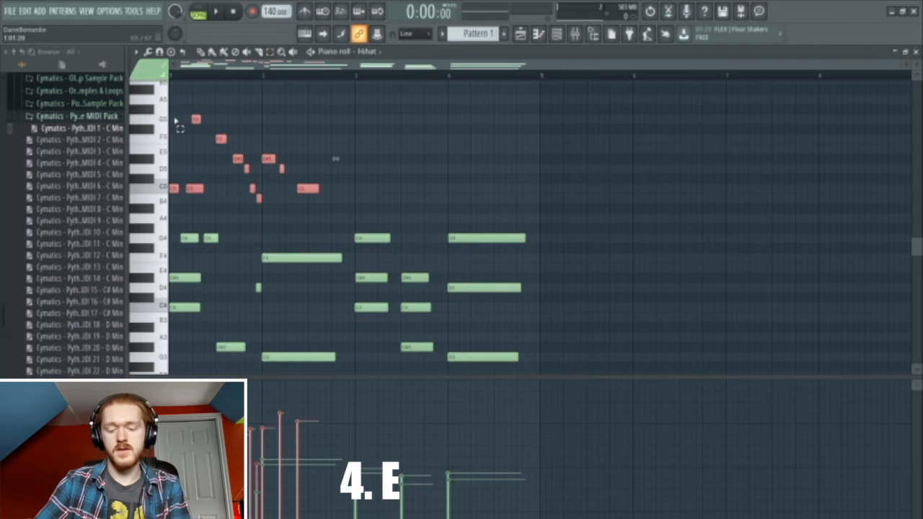
{"action": "key", "text": "Delete"}
{"action": "scroll", "coordinate": [227, 212], "scroll_direction": "down", "scroll_amount": 2}
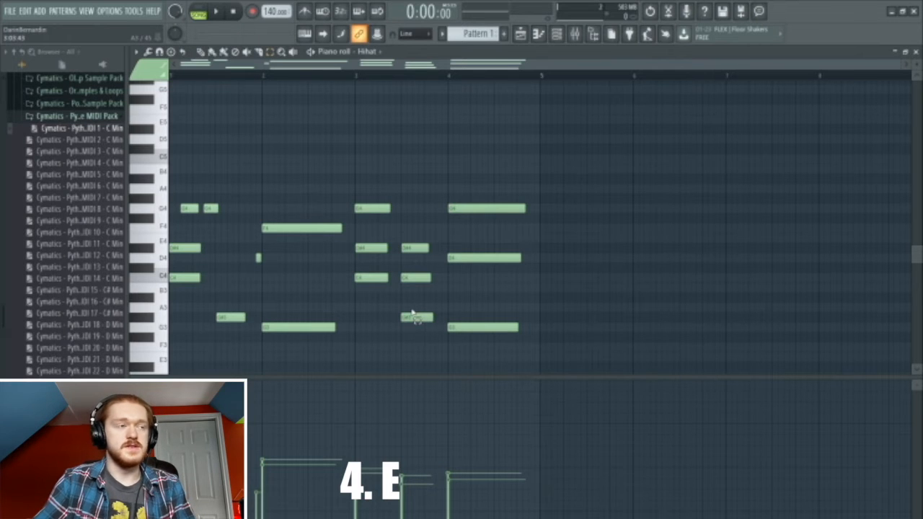
{"action": "scroll", "coordinate": [415, 318], "scroll_direction": "up", "scroll_amount": 2}
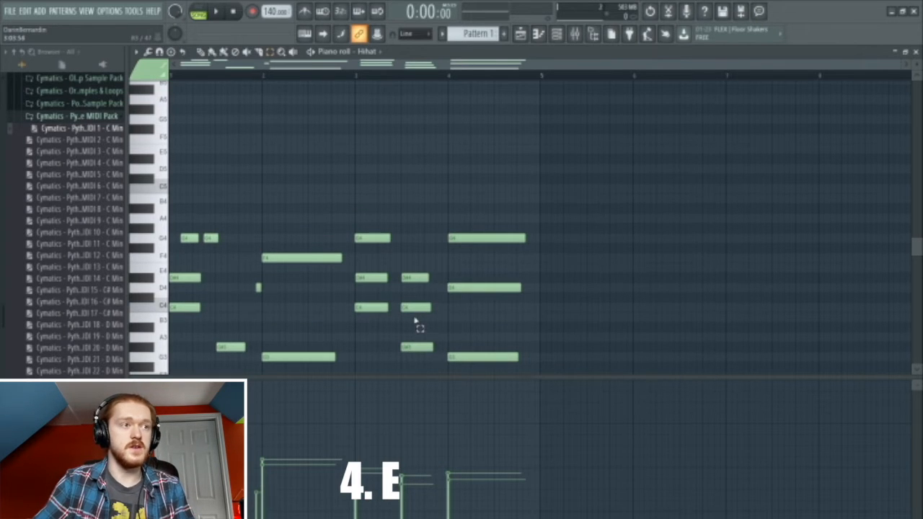
{"action": "scroll", "coordinate": [498, 274], "scroll_direction": "down", "scroll_amount": 2}
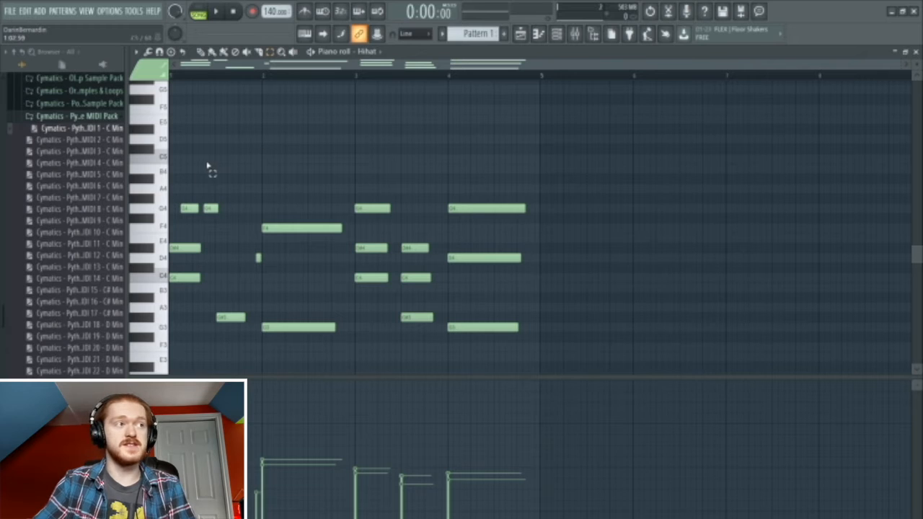
{"action": "left_click_drag", "start_coordinate": [185, 126], "coordinate": [530, 174]}
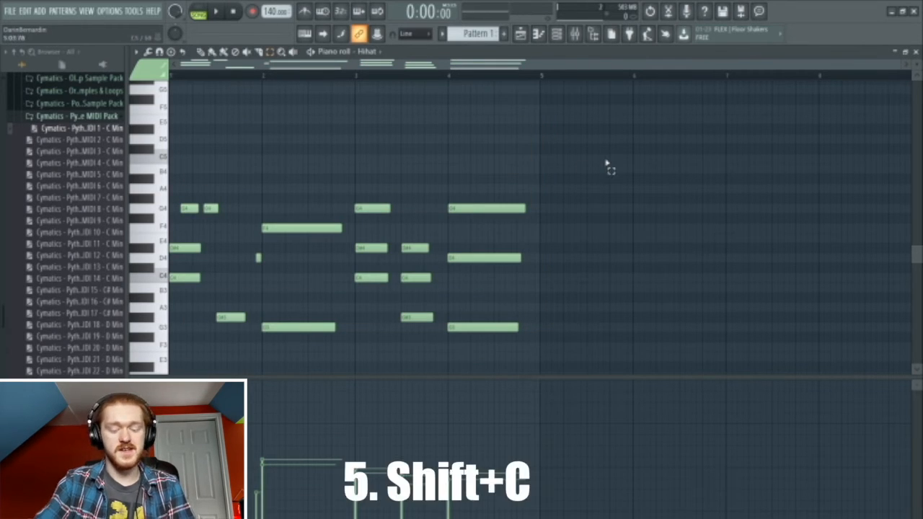
- Select same-colour notes with Shift+C, nudge them with Shift+arrows, delete the shifted copies, then select all
{"action": "key", "text": "shift+c"}
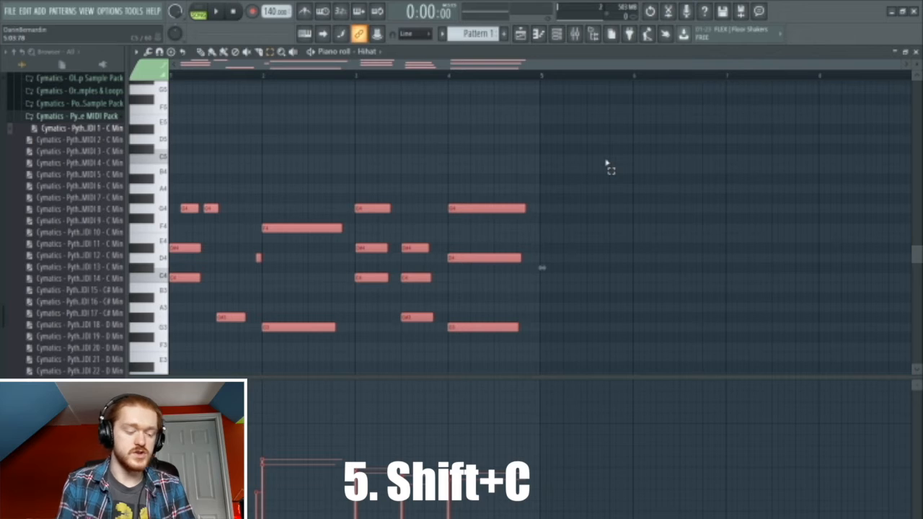
{"action": "key", "text": "shift+Right"}
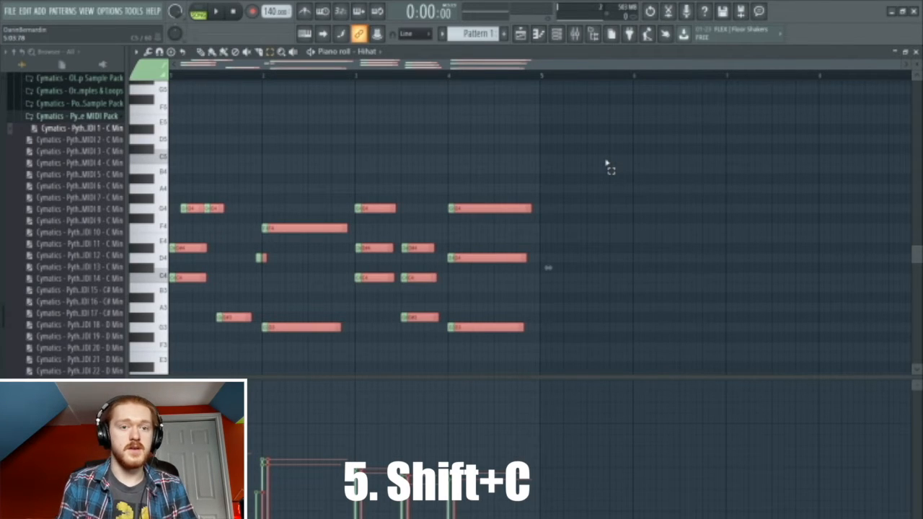
{"action": "key", "text": "shift+Right"}
{"action": "key", "text": "shift+Right"}
{"action": "key", "text": "shift+Left"}
{"action": "key", "text": "shift+Left"}
{"action": "key", "text": "shift+Left"}
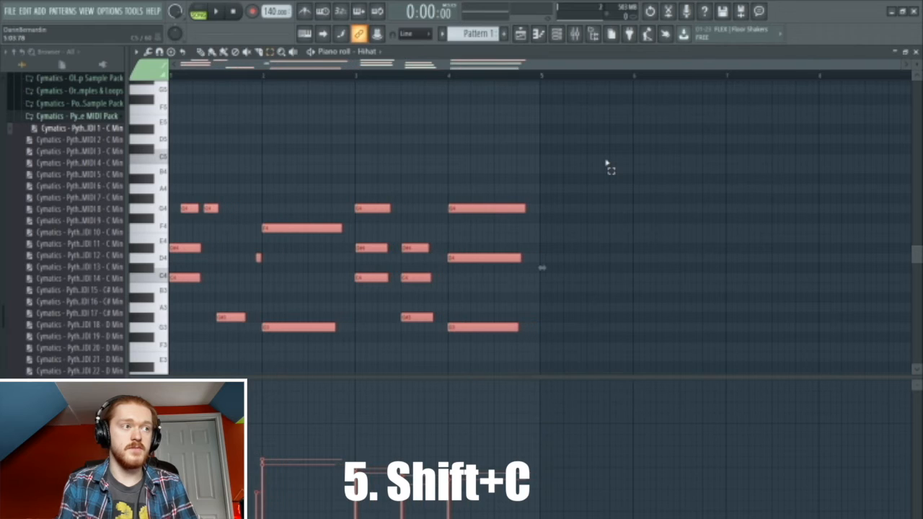
{"action": "key", "text": "shift+Right"}
{"action": "key", "text": "shift+Right"}
{"action": "key", "text": "shift+Right"}
{"action": "key", "text": "shift+Right"}
{"action": "key", "text": "shift+Right"}
{"action": "key", "text": "shift+Right"}
{"action": "key", "text": "shift+Right"}
{"action": "key", "text": "Delete"}
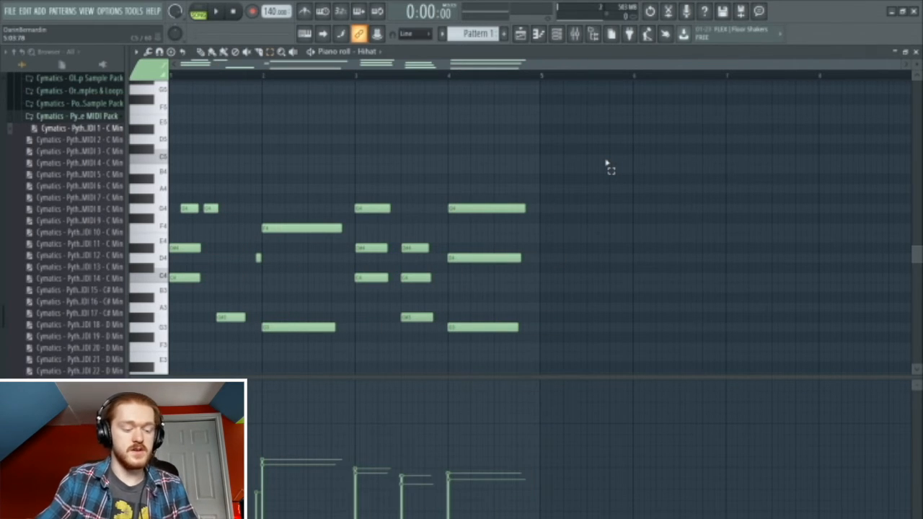
{"action": "key", "text": "ctrl+a"}
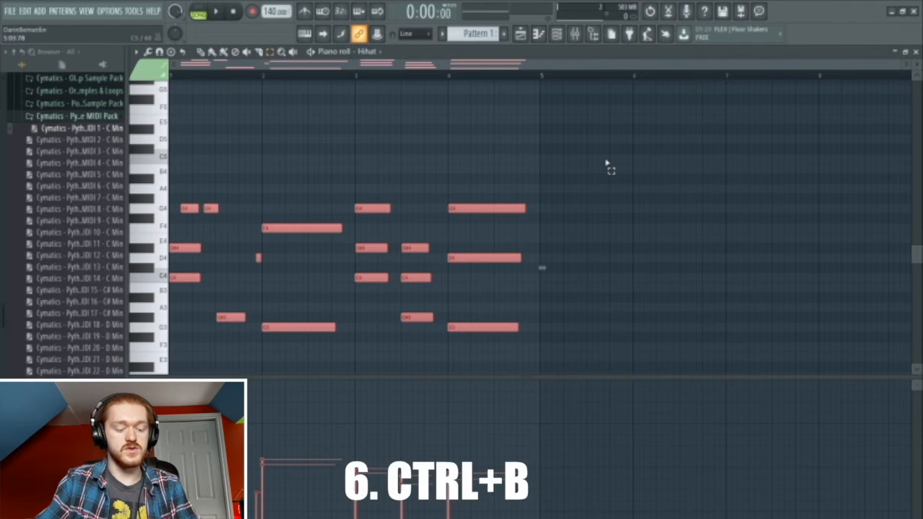
{"action": "key", "text": "ctrl+b"}
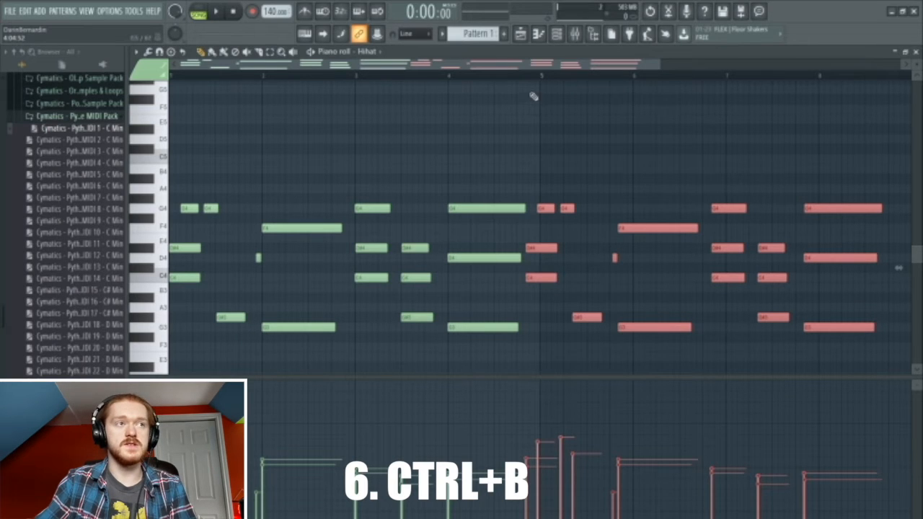
{"action": "mouse_move", "coordinate": [541, 249]}
{"action": "left_mouse_down"}
{"action": "mouse_move", "coordinate": [556, 249]}
{"action": "mouse_move", "coordinate": [532, 250]}
{"action": "mouse_move", "coordinate": [541, 250]}
{"action": "left_mouse_up"}
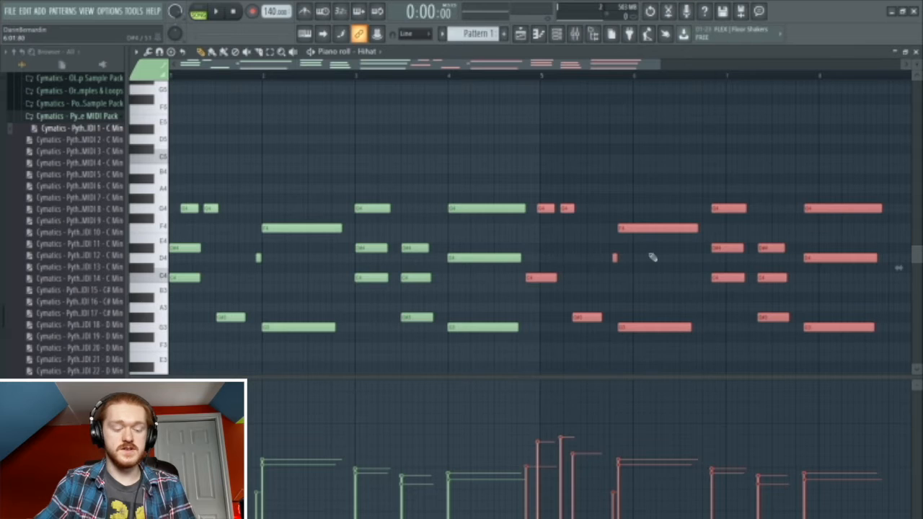
{"action": "key", "text": "Delete"}
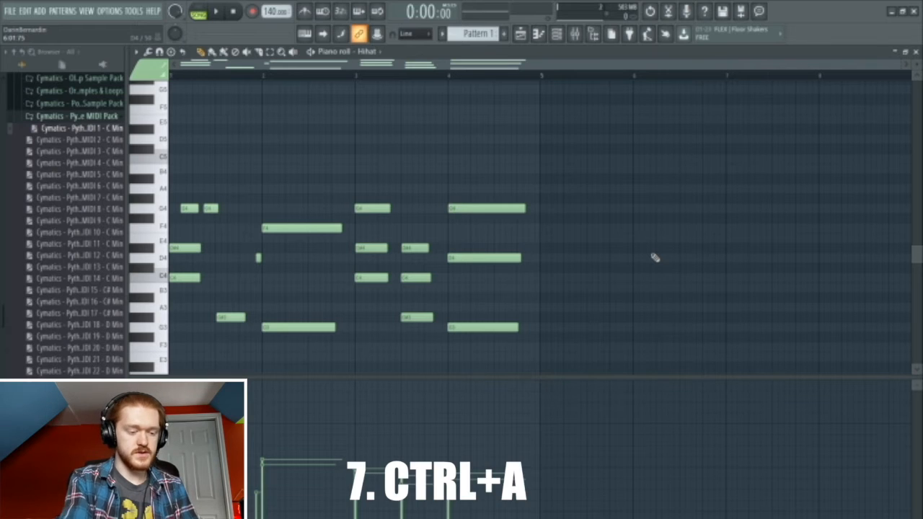
- Select all Hihat notes and duplicate them into bars 5–8 with Ctrl+B
{"action": "key", "text": "ctrl+a"}
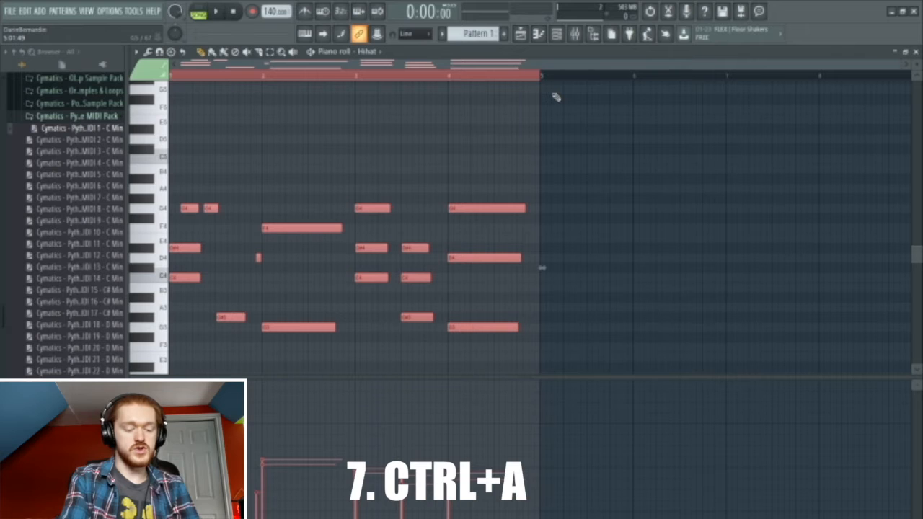
{"action": "key", "text": "ctrl+b"}
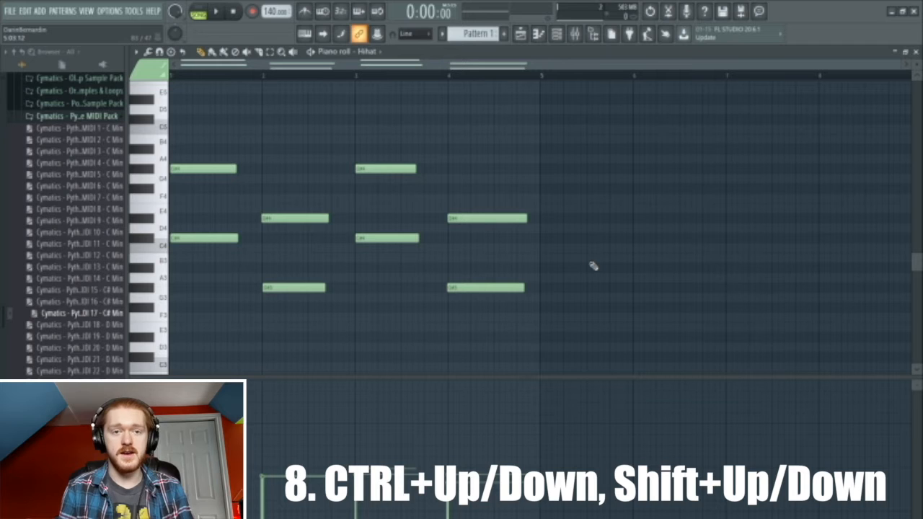
- Select all eight Hihat notes and shift them up and down by octaves with Ctrl+Up/Down
{"action": "key", "text": "ctrl+a"}
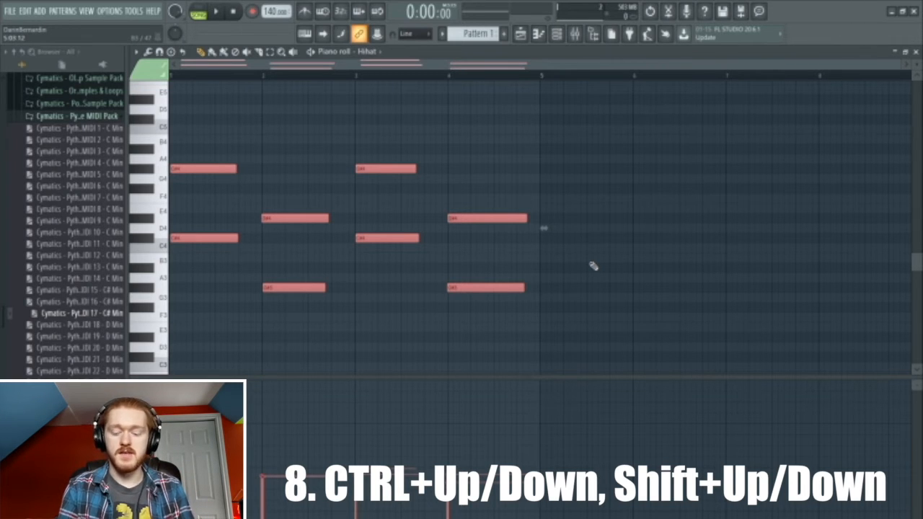
{"action": "key", "text": "ctrl+Down"}
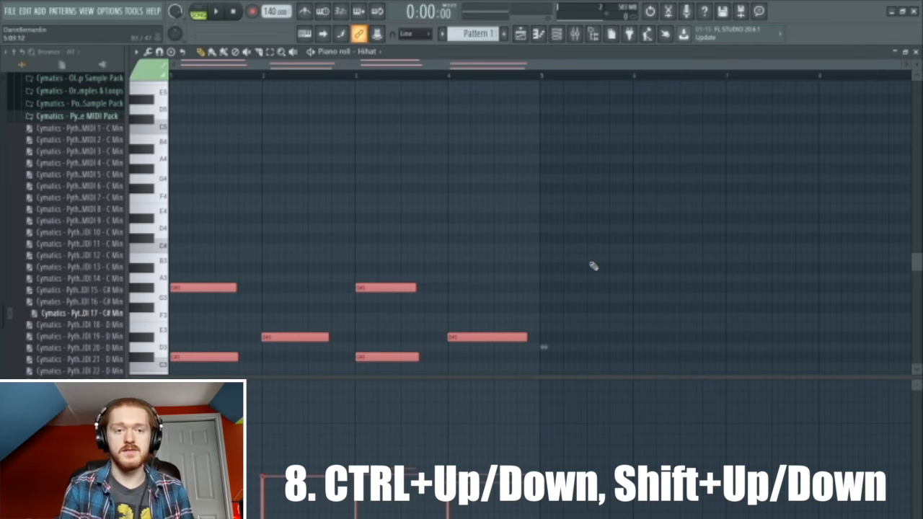
{"action": "key", "text": "ctrl+Up"}
{"action": "key", "text": "ctrl+Up"}
{"action": "key", "text": "ctrl+Down"}
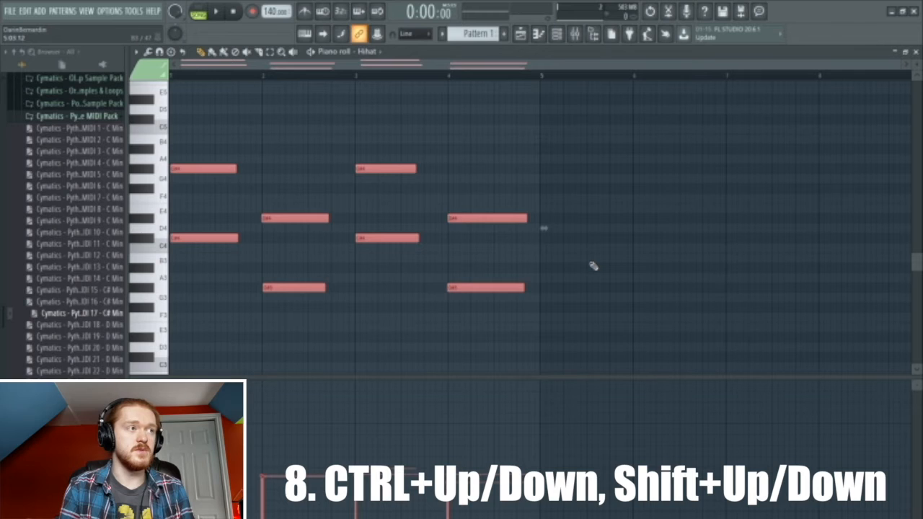
{"action": "key", "text": "ctrl+Down"}
{"action": "key", "text": "ctrl+Up"}
{"action": "key", "text": "ctrl+Up"}
{"action": "key", "text": "ctrl+Down"}
{"action": "key", "text": "ctrl+Up"}
{"action": "key", "text": "ctrl+Down"}
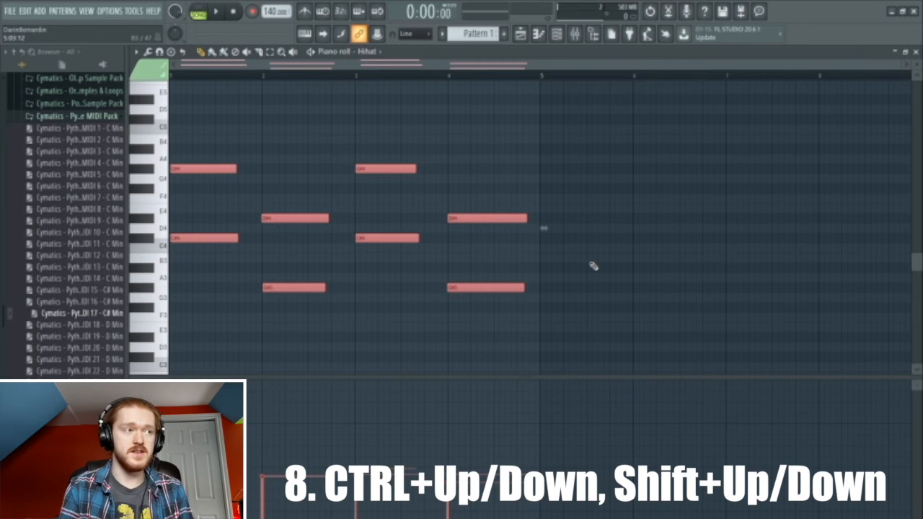
- Raise the notes one semitone net with Shift+Up/Down, then nudge their timing with Shift+Left/Right
{"action": "key", "text": "shift+Down"}
{"action": "key", "text": "shift+Down"}
{"action": "key", "text": "shift+Down"}
{"action": "key", "text": "shift+Up"}
{"action": "key", "text": "shift+Up"}
{"action": "key", "text": "shift+Up"}
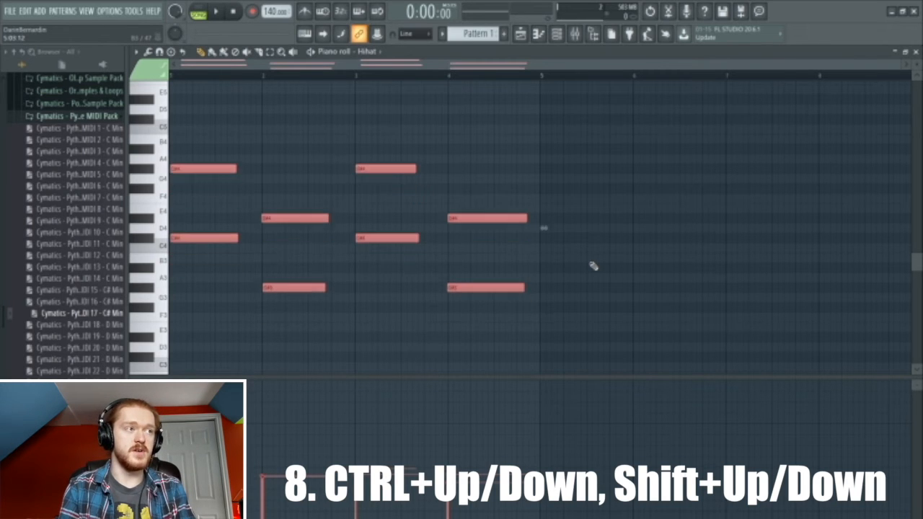
{"action": "key", "text": "shift+Up"}
{"action": "key", "text": "shift+Right"}
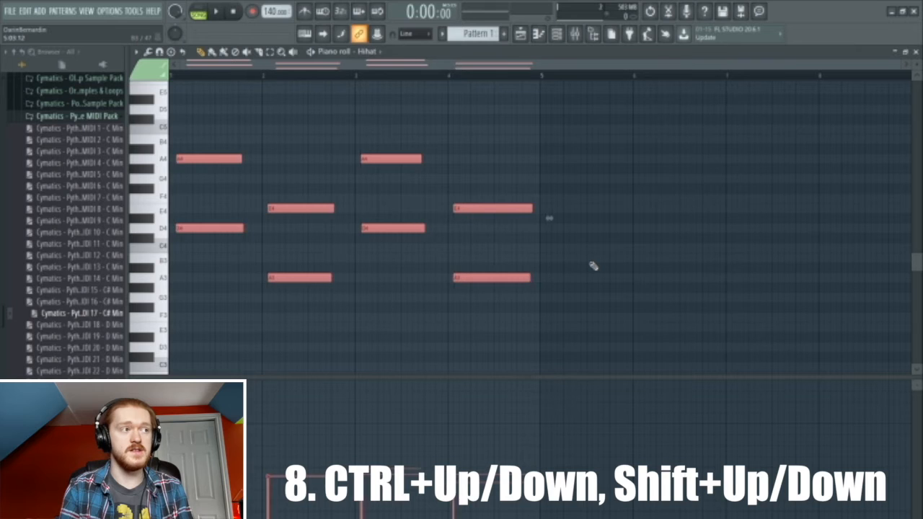
{"action": "key", "text": "shift+Right"}
{"action": "key", "text": "shift+Left"}
{"action": "key", "text": "shift+Left"}
{"action": "key", "text": "shift+Right"}
{"action": "key", "text": "shift+Right"}
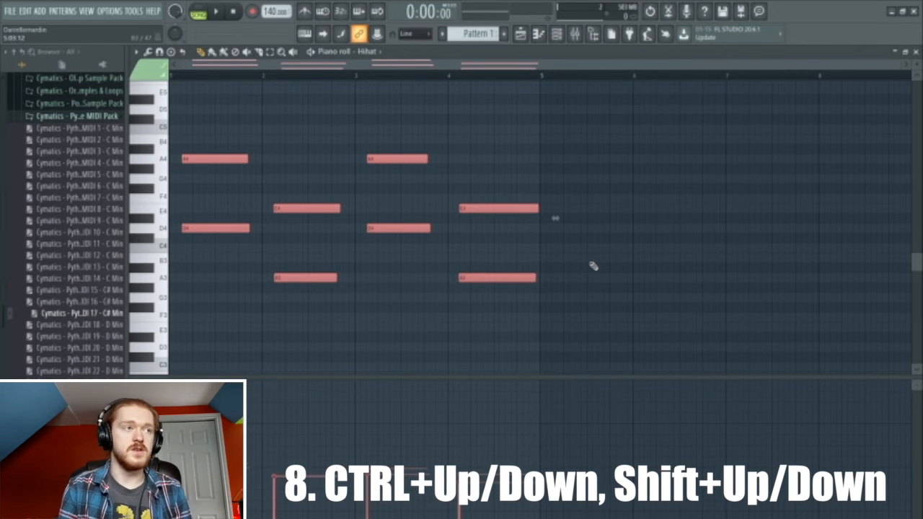
{"action": "key", "text": "shift+Left"}
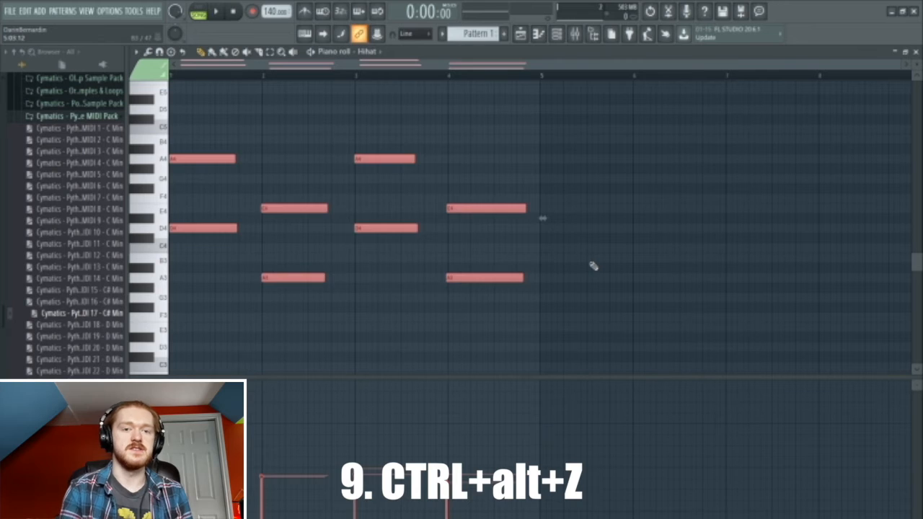
- Step back through the undo history with Ctrl+Alt+Z until bars 1 and 3 sit on G#3 and C#3
{"action": "key", "text": "ctrl+alt+z"}
{"action": "key", "text": "ctrl+alt+z"}
{"action": "key", "text": "ctrl+alt+z"}
{"action": "key", "text": "ctrl+alt+z"}
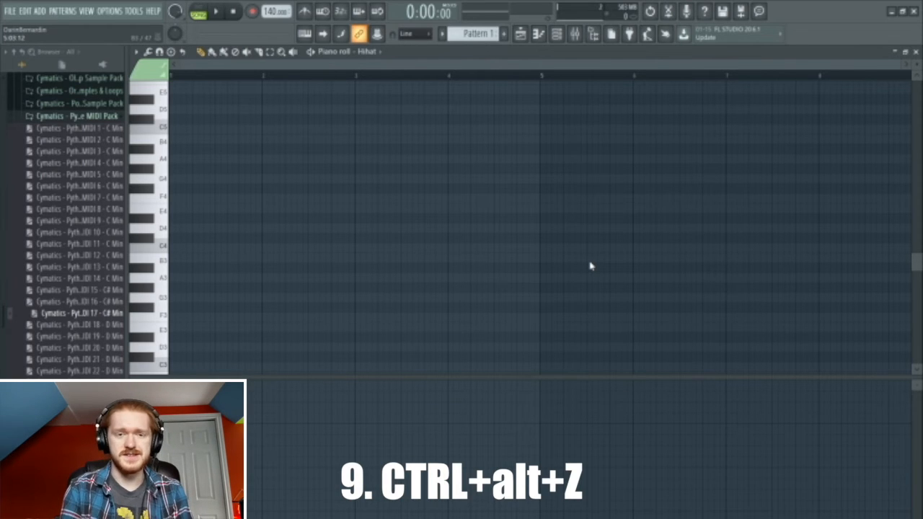
{"action": "key", "text": "ctrl+alt+z"}
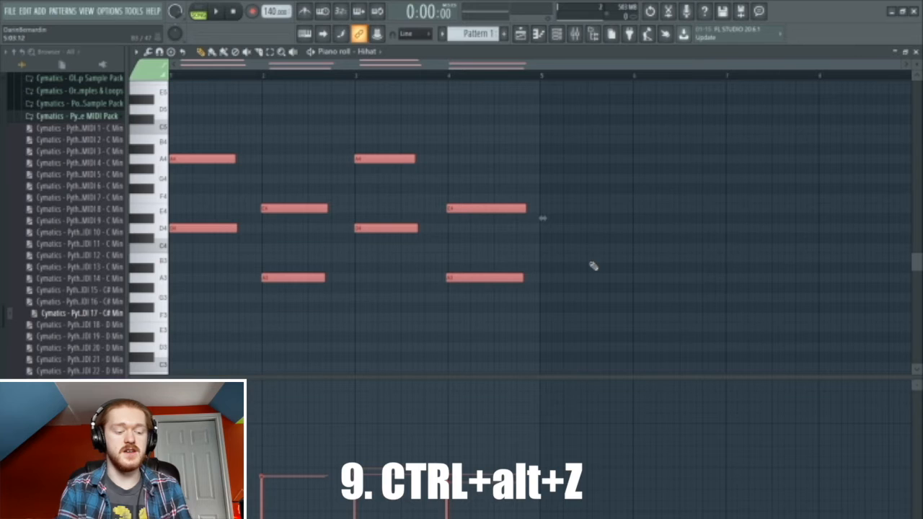
{"action": "key", "text": "ctrl+alt+z"}
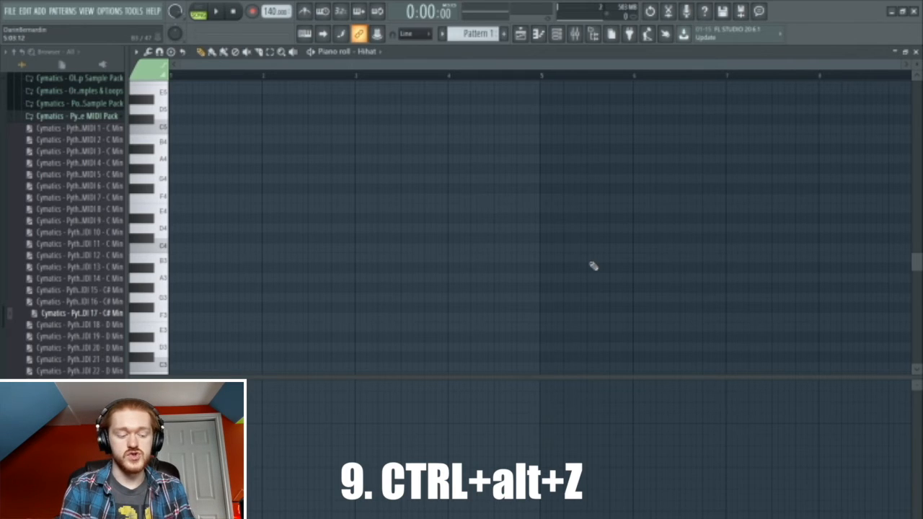
{"action": "key", "text": "ctrl+z"}
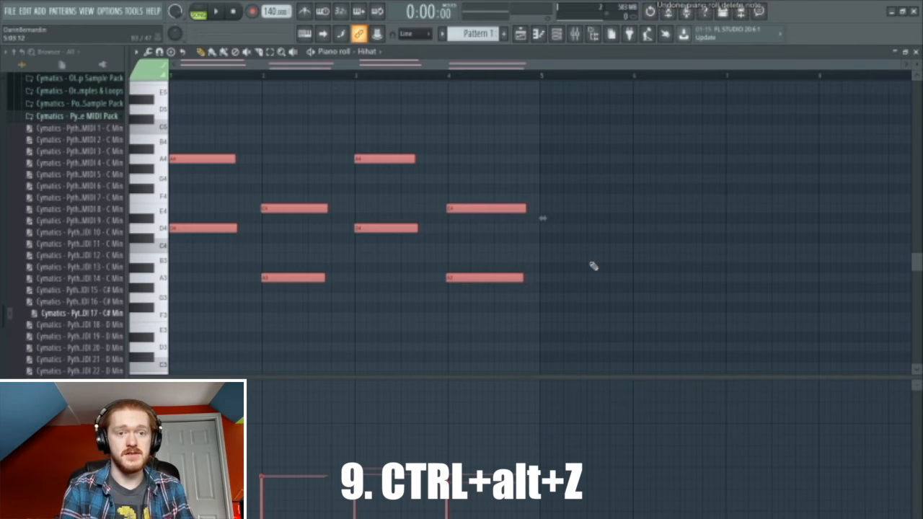
{"action": "key", "text": "ctrl+alt+z"}
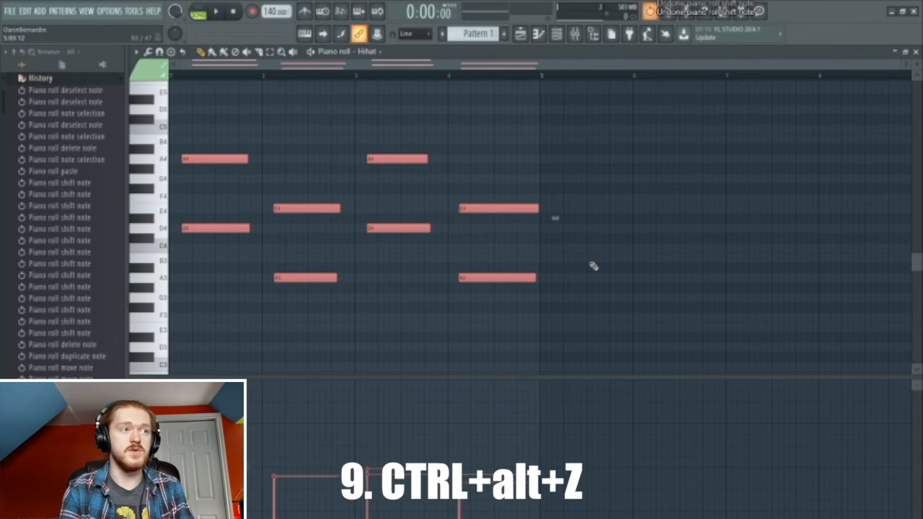
{"action": "key", "text": "ctrl+alt+z"}
{"action": "key", "text": "ctrl+alt+z"}
{"action": "key", "text": "ctrl+alt+z"}
{"action": "key", "text": "ctrl+alt+z"}
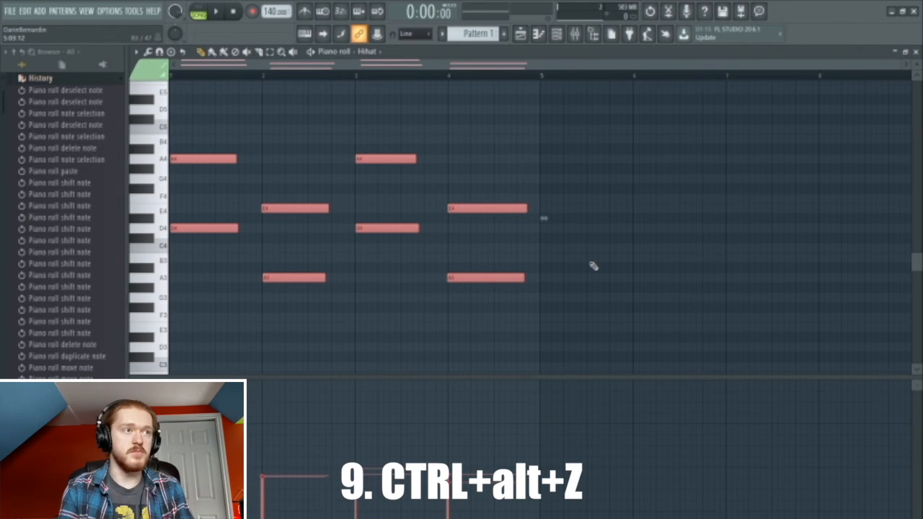
{"action": "key", "text": "ctrl+alt+z"}
{"action": "key", "text": "ctrl+alt+z"}
{"action": "key", "text": "ctrl+alt+z"}
{"action": "key", "text": "ctrl+alt+z"}
{"action": "key", "text": "ctrl+alt+z"}
{"action": "key", "text": "ctrl+alt+z"}
{"action": "key", "text": "ctrl+alt+z"}
{"action": "key", "text": "ctrl+alt+z"}
{"action": "key", "text": "ctrl+alt+z"}
{"action": "key", "text": "ctrl+alt+z"}
{"action": "key", "text": "ctrl+alt+z"}
{"action": "key", "text": "ctrl+alt+z"}
{"action": "key", "text": "ctrl+alt+z"}
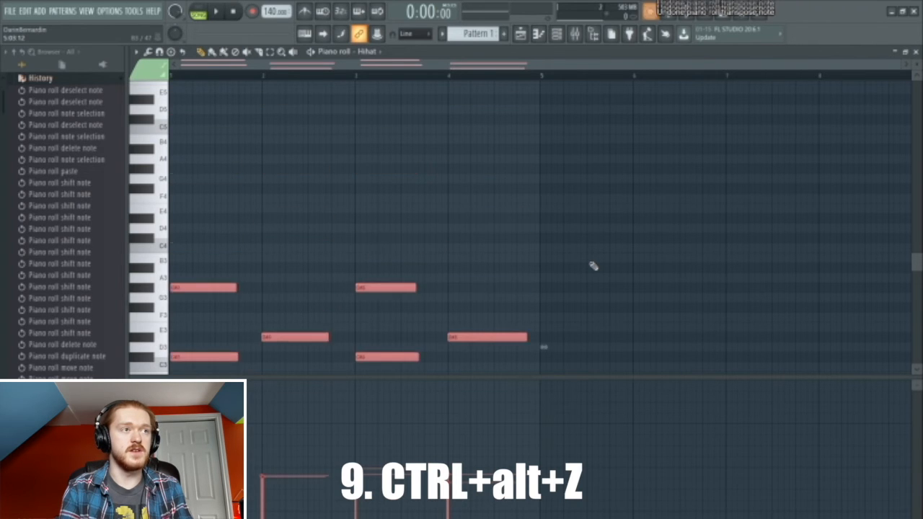
{"action": "key", "text": "ctrl+alt+z"}
{"action": "key", "text": "ctrl+alt+z"}
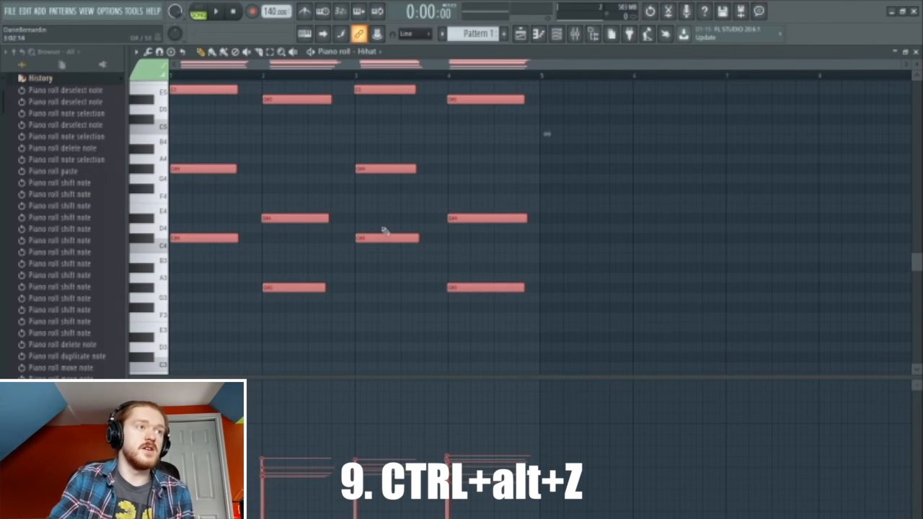
- Undo one more edit, restoring the twelve-note Hihat layout with an extra E5 note per bar
{"action": "key", "text": "ctrl+alt+z"}
{"action": "key", "text": "ctrl+alt+z"}
{"action": "key", "text": "ctrl+alt+z"}
{"action": "key", "text": "ctrl+alt+z"}
{"action": "key", "text": "ctrl+alt+z"}
{"action": "key", "text": "ctrl+alt+z"}
{"action": "key", "text": "ctrl+alt+z"}
{"action": "key", "text": "ctrl+alt+z"}
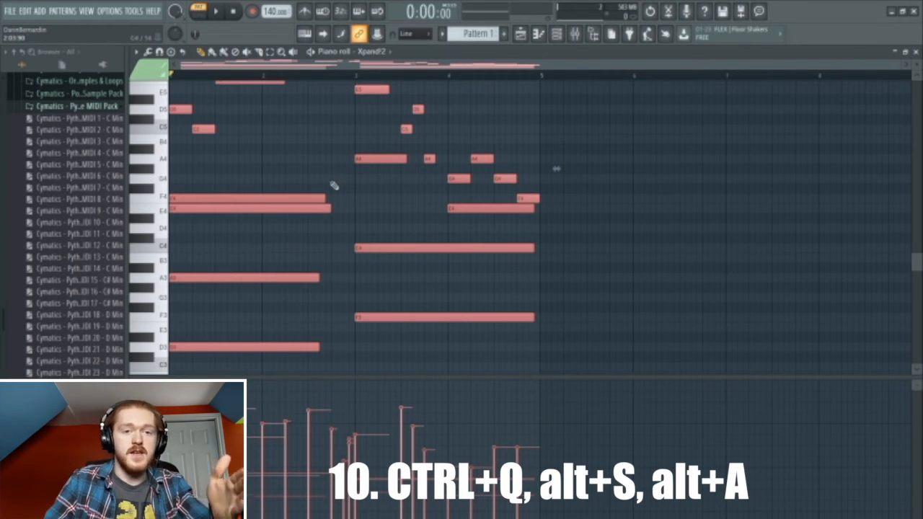
- Lengthen the selected Xpand!2 notes from the F4 note, then deselect and delete a stray F4 note
{"action": "mouse_move", "coordinate": [326, 195]}
{"action": "left_mouse_down"}
{"action": "mouse_move", "coordinate": [334, 196]}
{"action": "mouse_move", "coordinate": [326, 199]}
{"action": "left_mouse_up"}
{"action": "left_click", "coordinate": [345, 197]}
{"action": "right_click", "coordinate": [354, 202]}
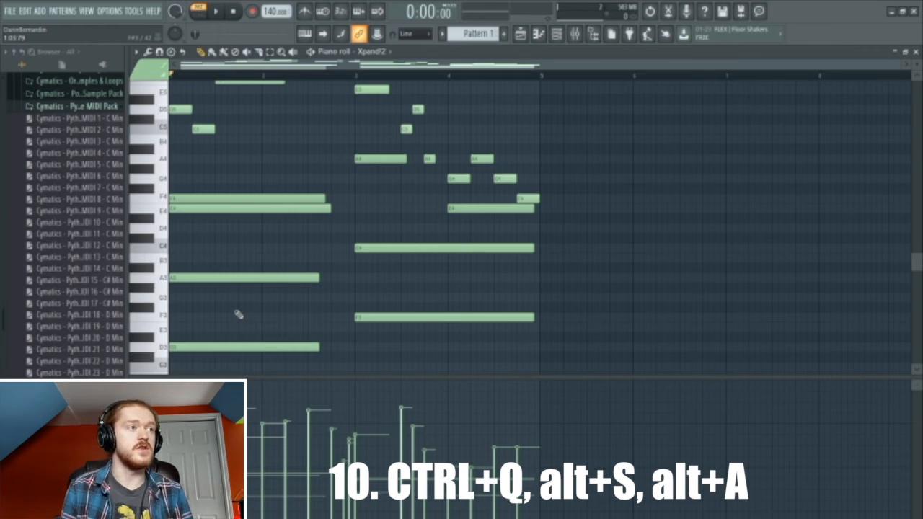
- Open the piano roll strumizer on the Xpand!2 chords with Alt+S
{"action": "scroll", "coordinate": [238, 315], "scroll_direction": "up", "scroll_amount": 3}
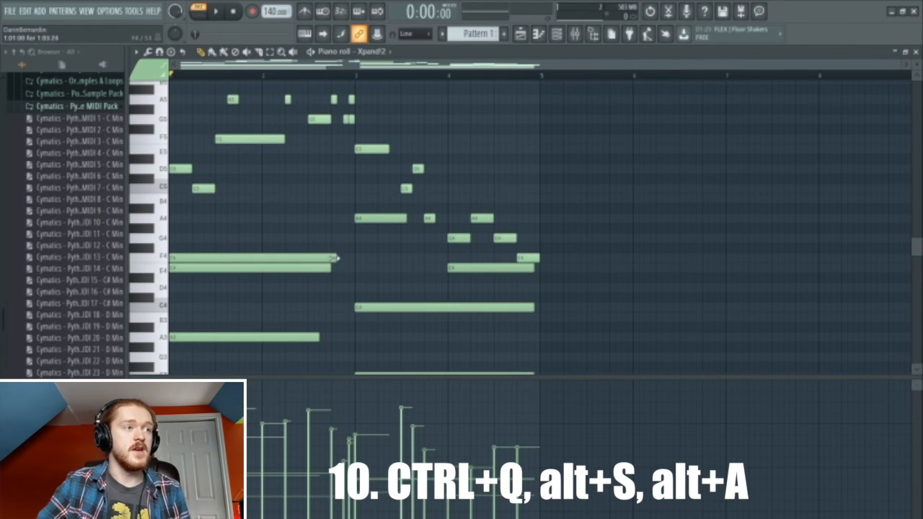
{"action": "scroll", "coordinate": [337, 281], "scroll_direction": "down", "scroll_amount": 1}
{"action": "scroll", "coordinate": [336, 281], "scroll_direction": "down", "scroll_amount": 1}
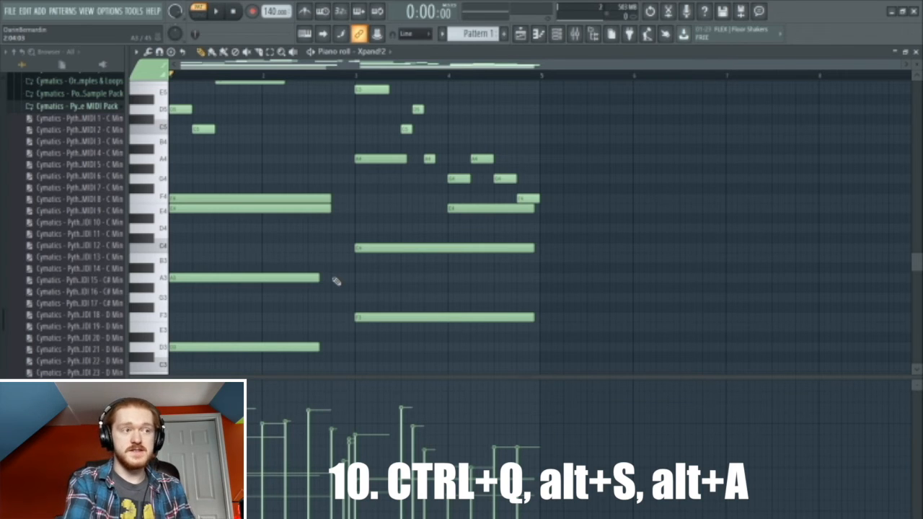
{"action": "key", "text": "alt+s"}
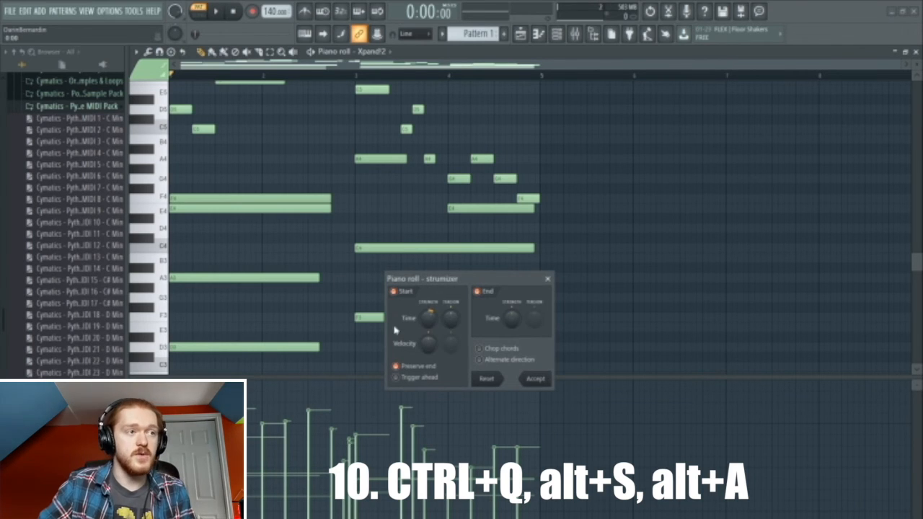
- Lower and fine-tune the strumizer's Start Time strength, then accept the strum
{"action": "left_click_drag", "start_coordinate": [429, 321], "coordinate": [429, 332]}
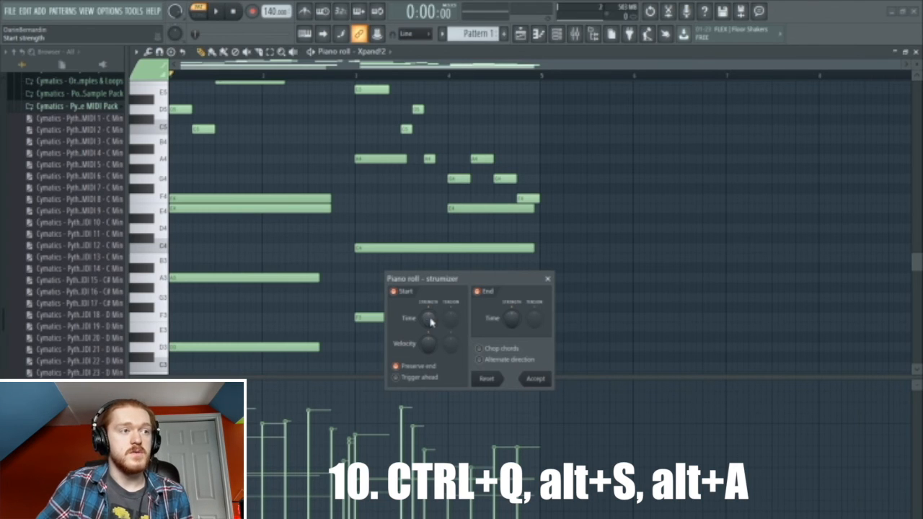
{"action": "left_click_drag", "start_coordinate": [429, 320], "coordinate": [428, 315]}
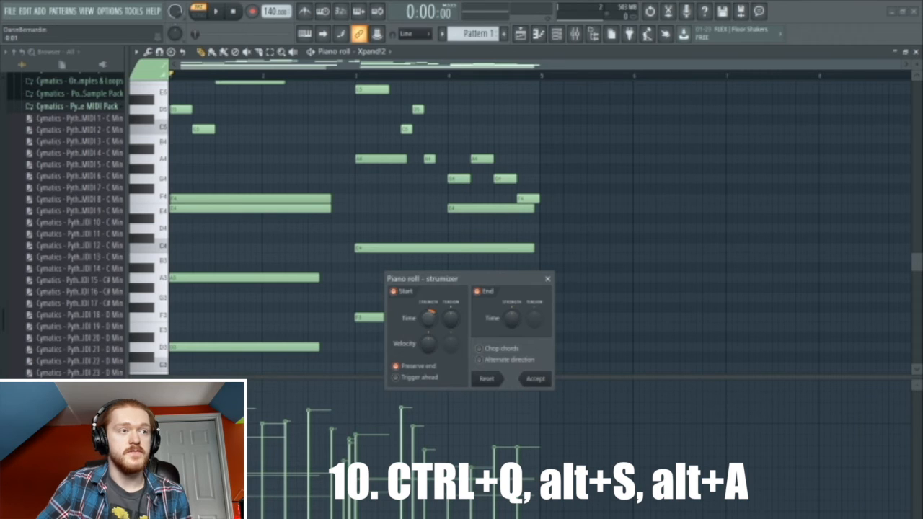
{"action": "left_click", "coordinate": [531, 379]}
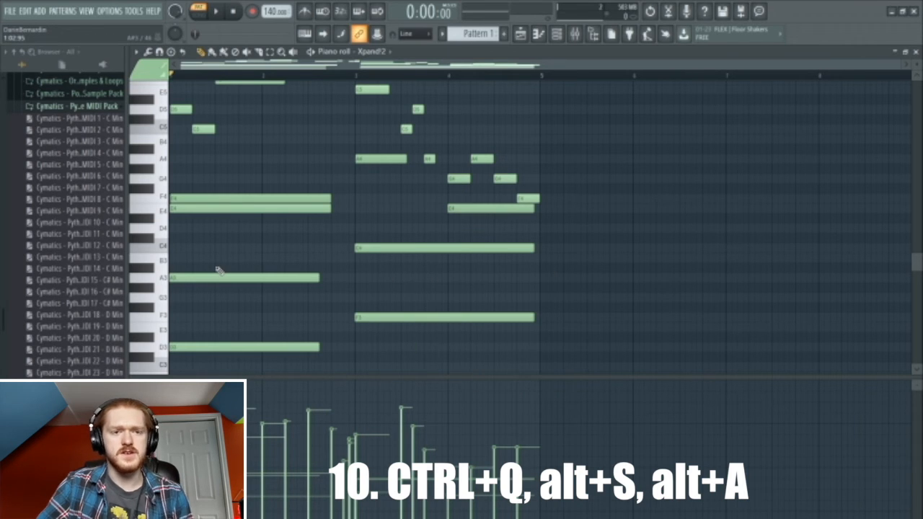
{"action": "scroll", "coordinate": [171, 214], "scroll_direction": "up", "scroll_amount": 5}
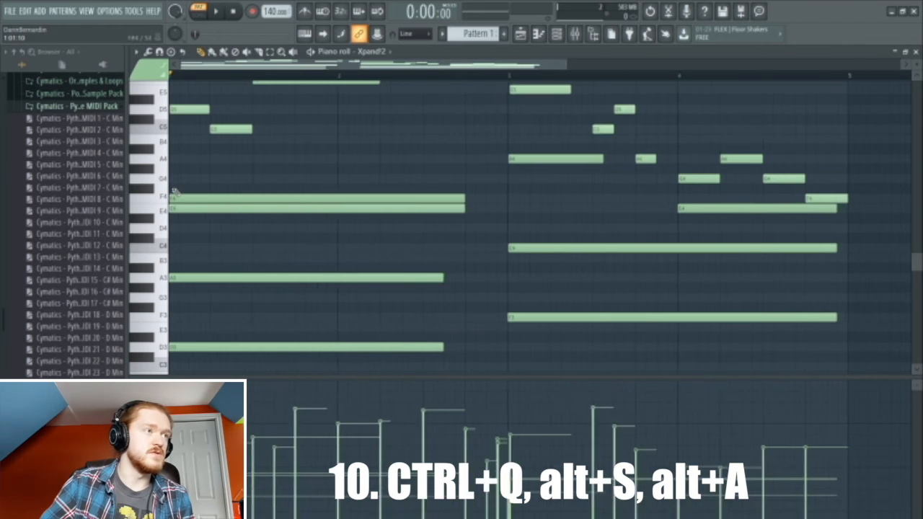
{"action": "scroll", "coordinate": [190, 195], "scroll_direction": "up", "scroll_amount": 3}
{"action": "left_click_drag", "start_coordinate": [208, 67], "coordinate": [172, 64]}
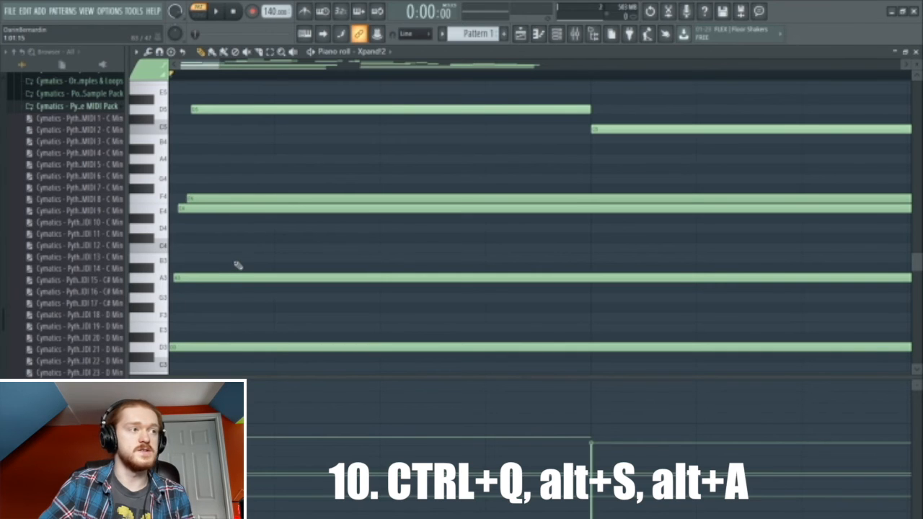
{"action": "scroll", "coordinate": [236, 261], "scroll_direction": "down", "scroll_amount": 3}
{"action": "scroll", "coordinate": [238, 261], "scroll_direction": "down", "scroll_amount": 4}
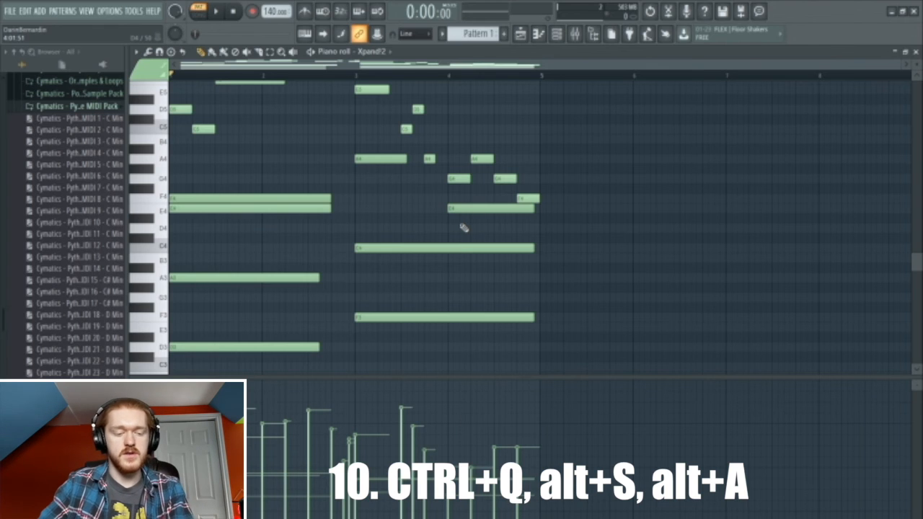
- Open the Hihat channel in the piano roll from the Channel rack (F6)
{"action": "key", "text": "F6"}
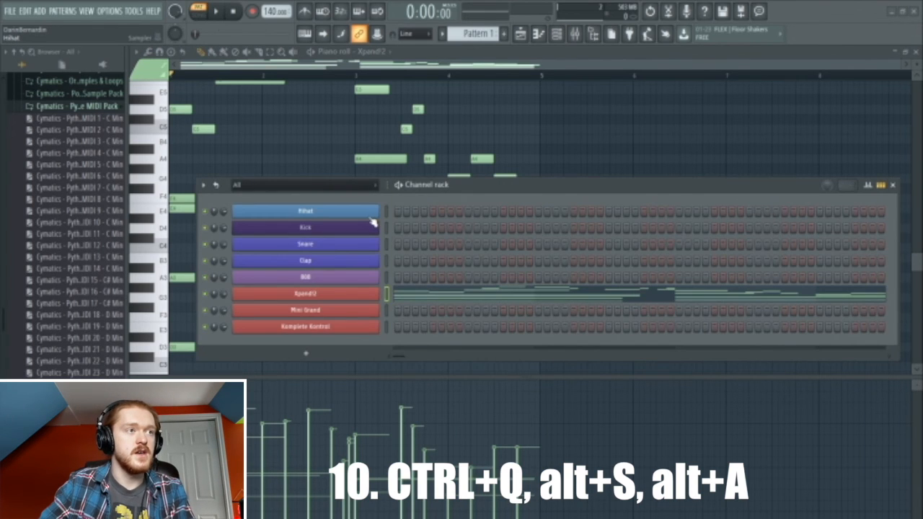
{"action": "left_click", "coordinate": [371, 217]}
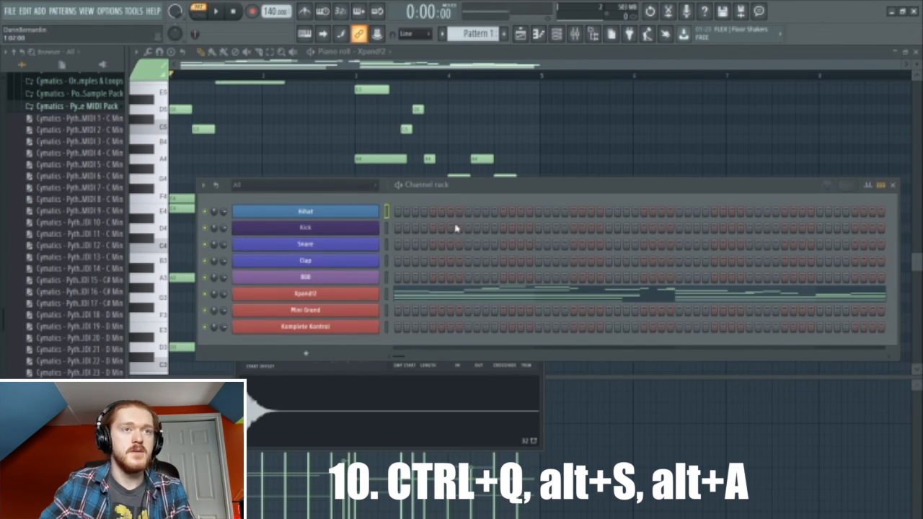
{"action": "right_click", "coordinate": [370, 211]}
{"action": "left_click", "coordinate": [437, 255]}
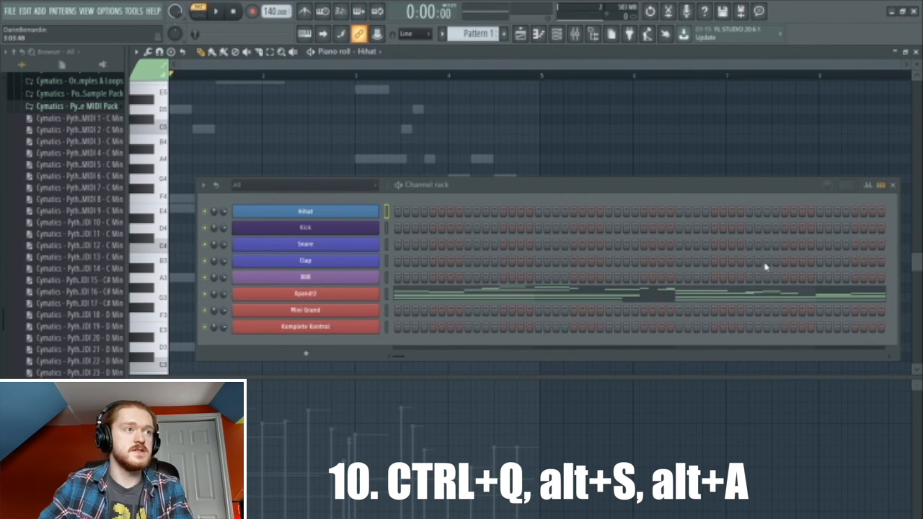
{"action": "key", "text": "F6"}
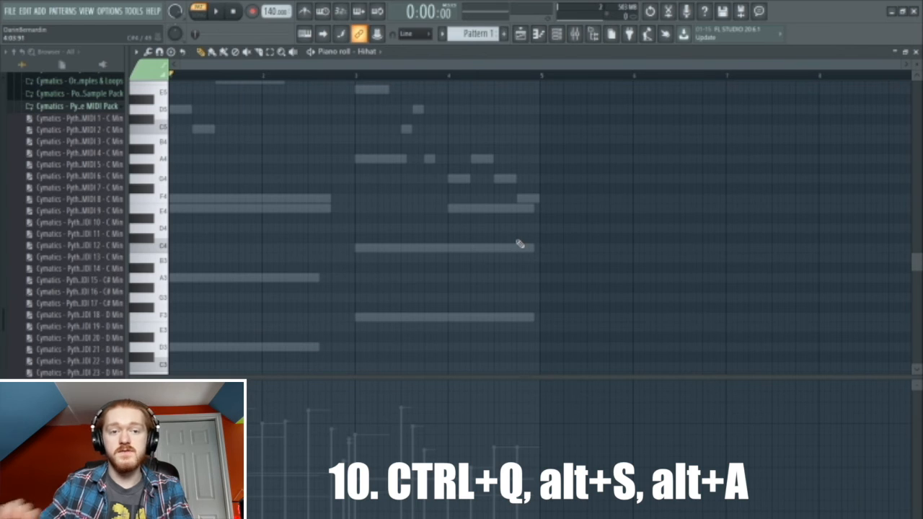
- Draw a C4 note at the start of the Hihat grid and stretch it to bar 5
{"action": "key", "text": "F6"}
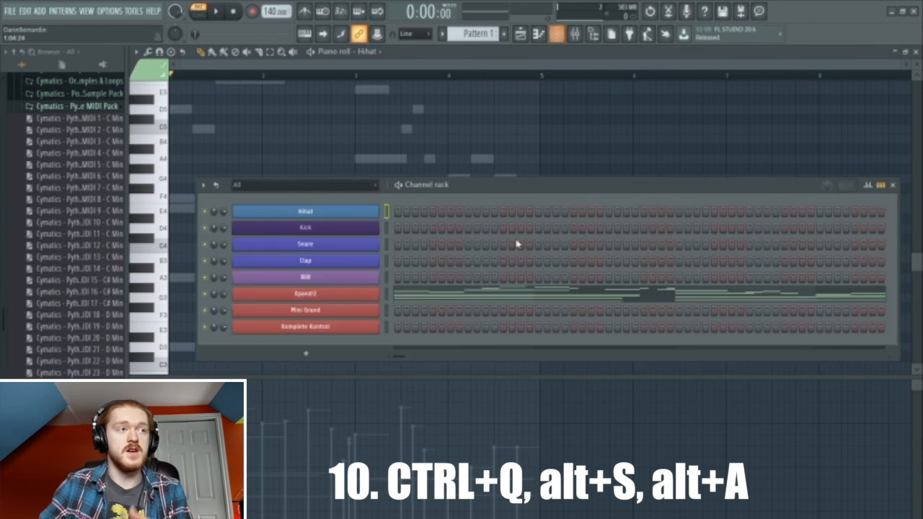
{"action": "mouse_move", "coordinate": [399, 216]}
{"action": "left_mouse_down"}
{"action": "mouse_move", "coordinate": [655, 213]}
{"action": "mouse_move", "coordinate": [401, 213]}
{"action": "left_mouse_up"}
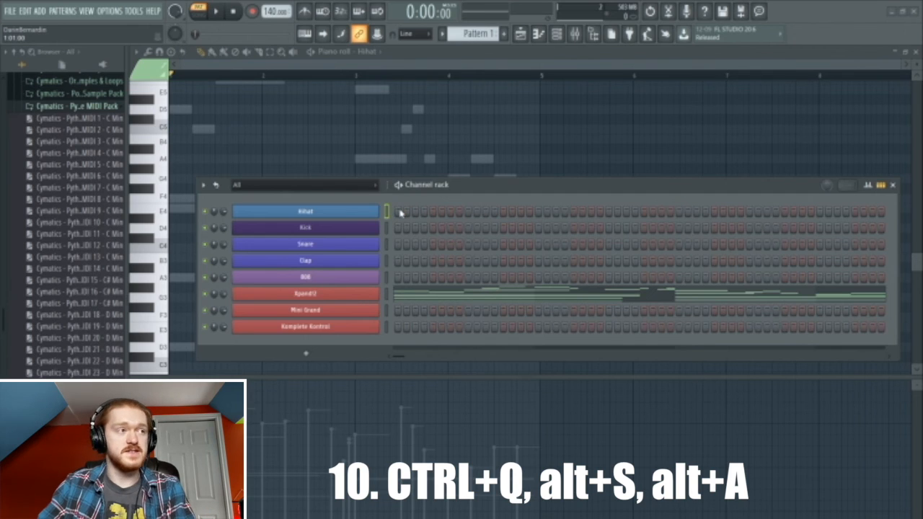
{"action": "key", "text": "F6"}
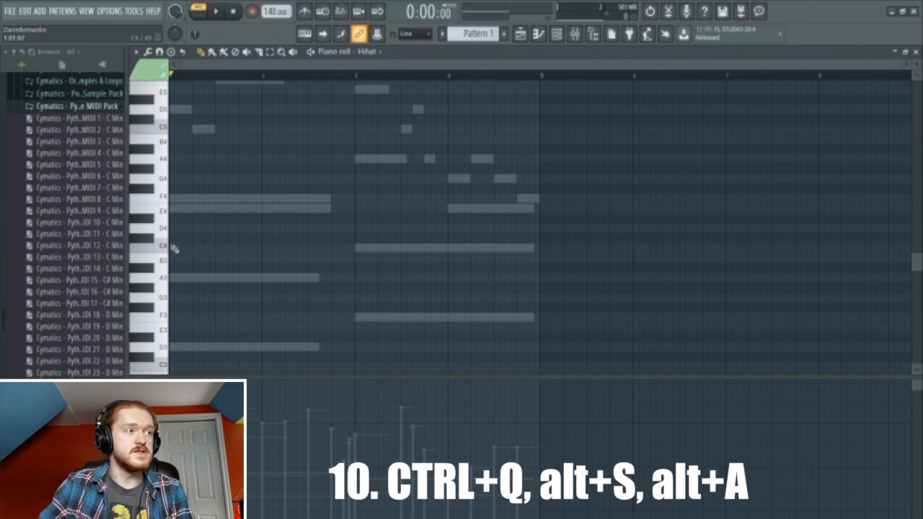
{"action": "left_click", "coordinate": [173, 248]}
{"action": "left_click_drag", "start_coordinate": [330, 249], "coordinate": [537, 258]}
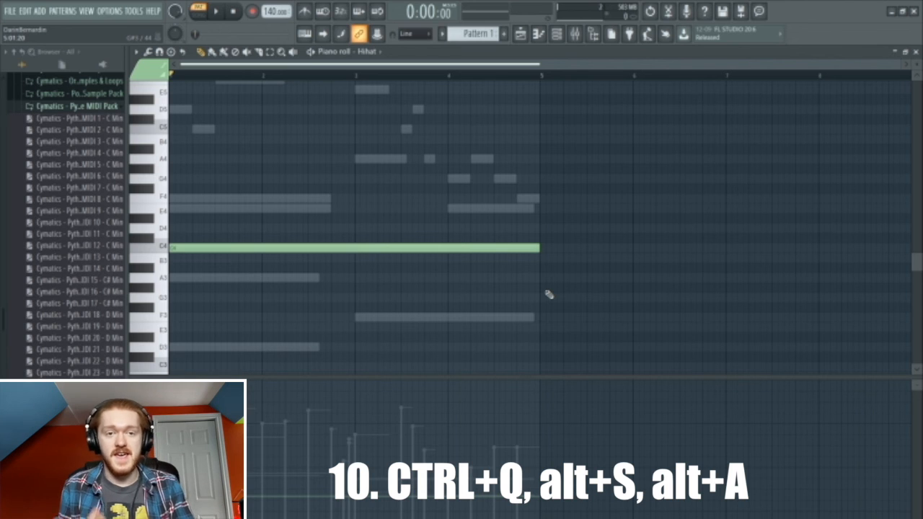
- Arpeggiate the long hi-hat note into short notes with the arpeggiator and audition the roll
{"action": "key", "text": "alt+a"}
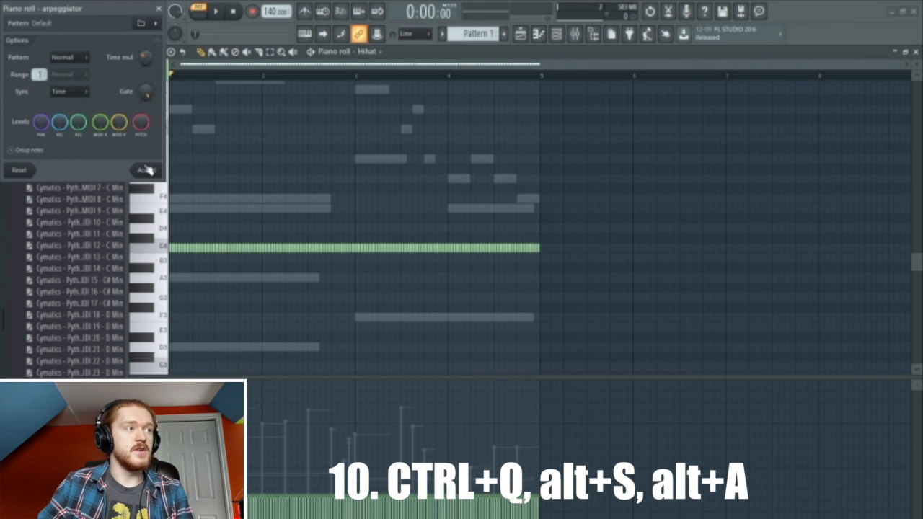
{"action": "left_click", "coordinate": [146, 170]}
{"action": "key", "text": "space"}
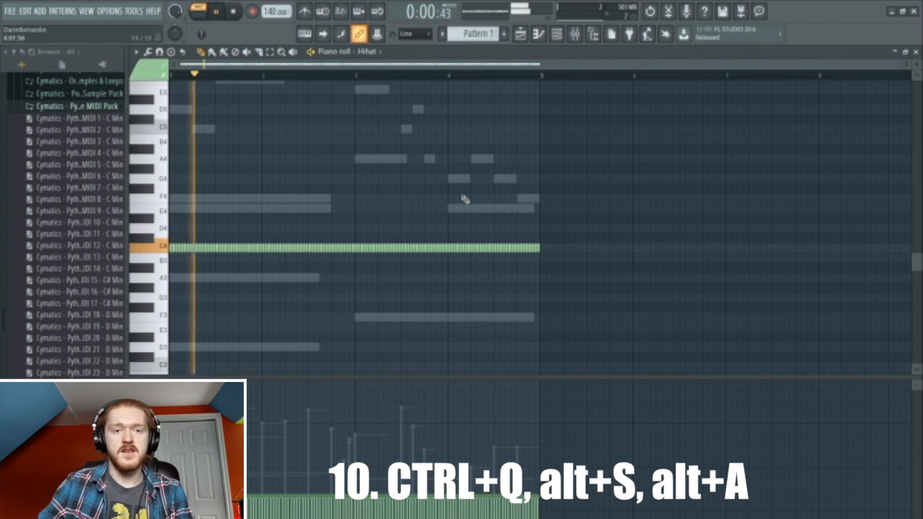
{"action": "key", "text": "space"}
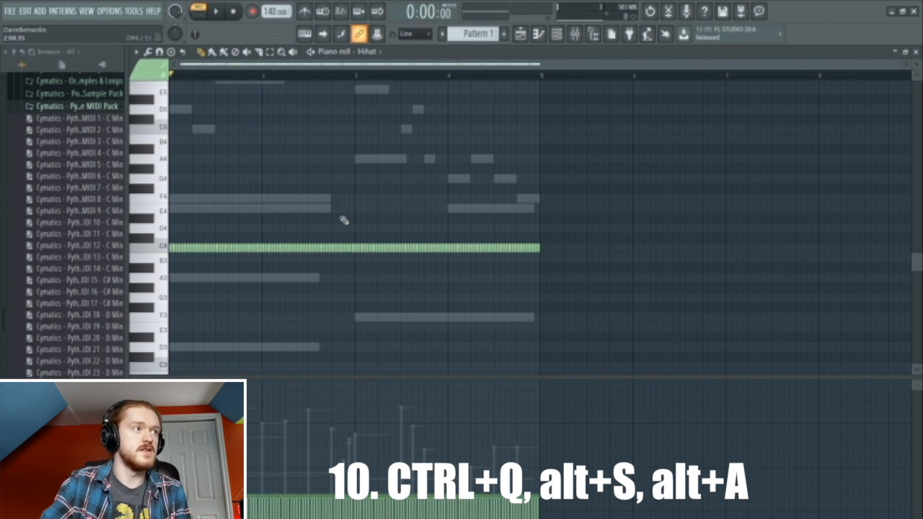
- Transpose the hi-hat roll up an octave to C5 and listen to it
{"action": "key", "text": "ctrl+Up"}
{"action": "key", "text": "space"}
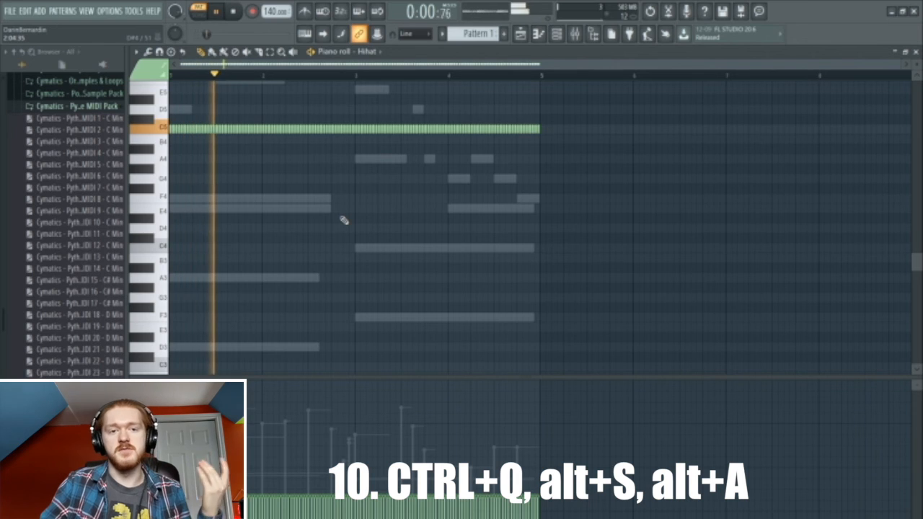
{"action": "scroll", "coordinate": [344, 220], "scroll_direction": "up", "scroll_amount": 3}
{"action": "scroll", "coordinate": [344, 220], "scroll_direction": "up", "scroll_amount": 4}
{"action": "key", "text": "space"}
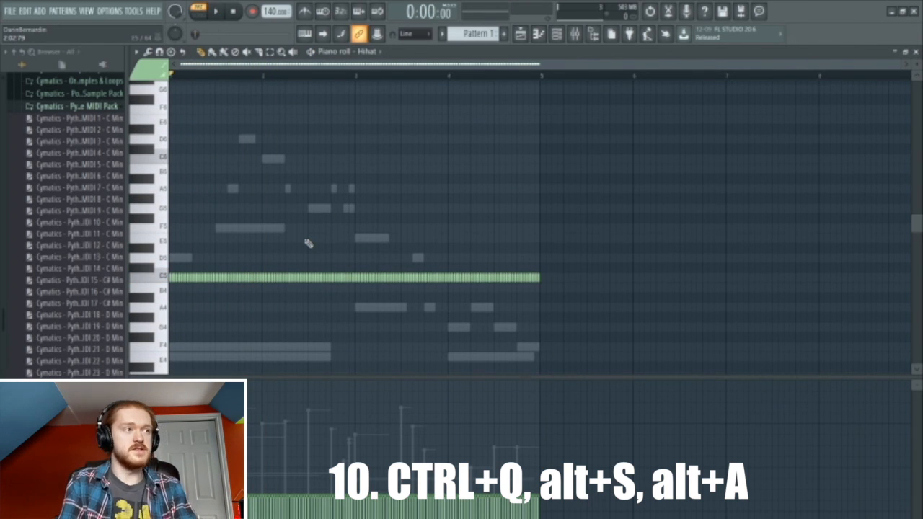
- Raise the arpeggiator's Time mul to widen the note spacing, auditioning, then accept
{"action": "key", "text": "alt+a"}
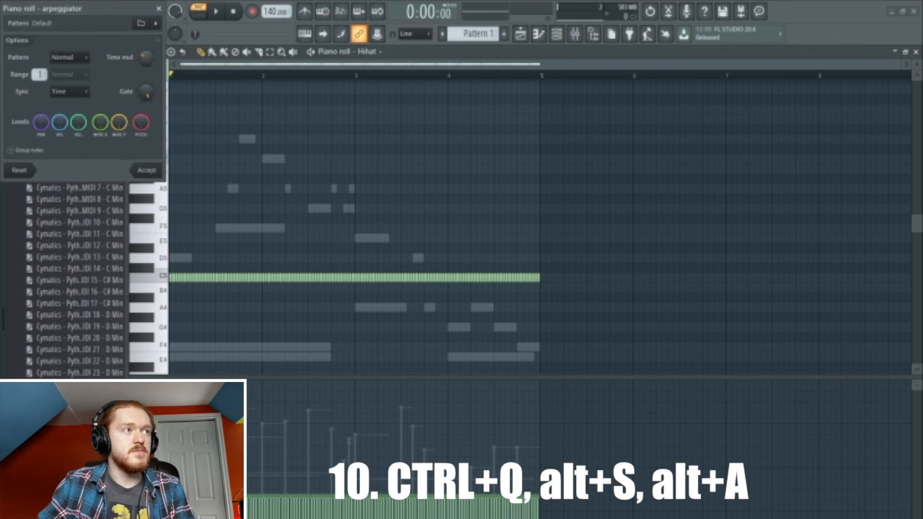
{"action": "left_click_drag", "start_coordinate": [146, 58], "coordinate": [146, 43]}
{"action": "key", "text": "space"}
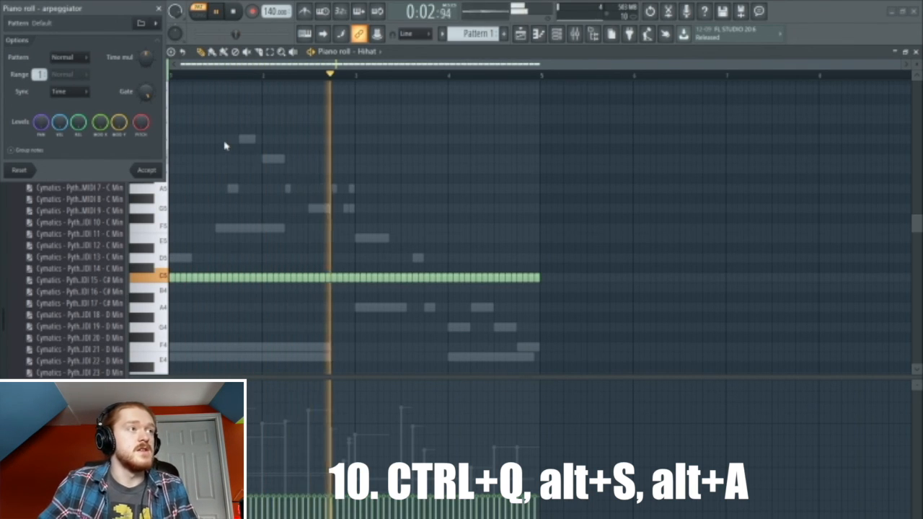
{"action": "key", "text": "space"}
{"action": "left_click_drag", "start_coordinate": [146, 63], "coordinate": [145, 41]}
{"action": "key", "text": "space"}
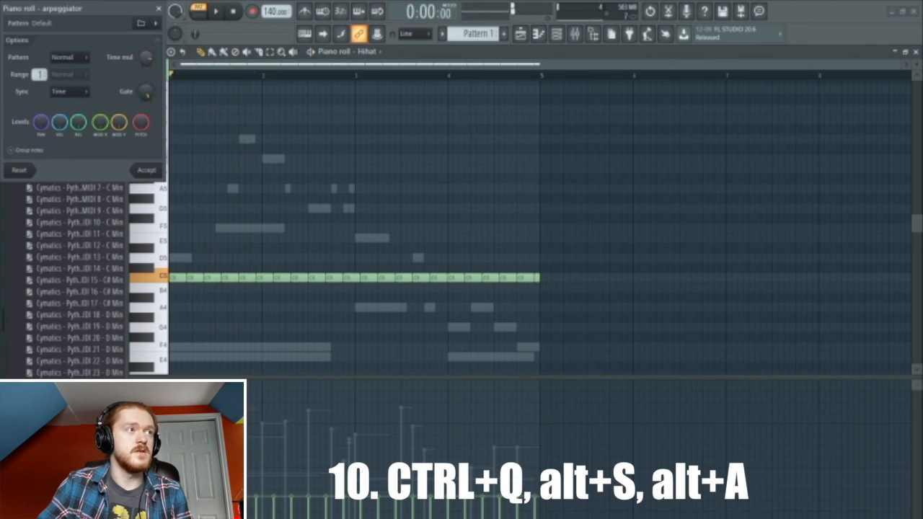
{"action": "key", "text": "space"}
{"action": "left_click_drag", "start_coordinate": [146, 57], "coordinate": [146, 64]}
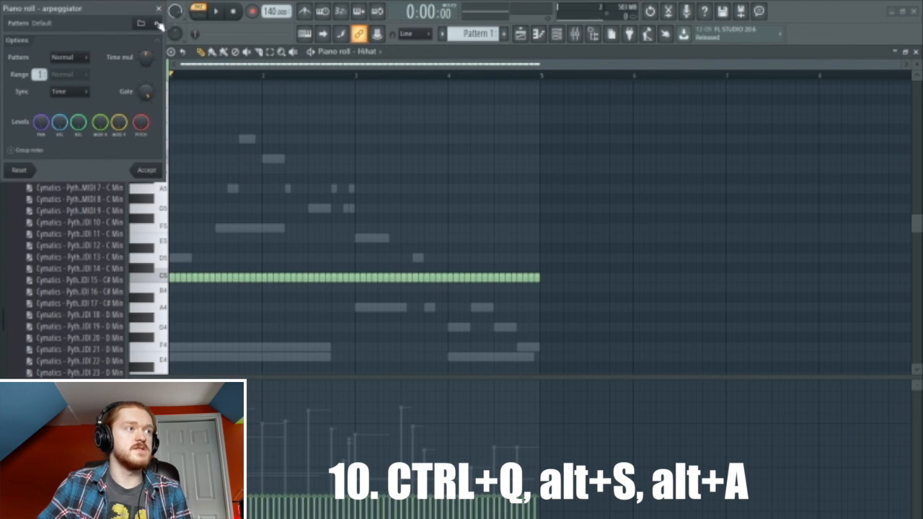
{"action": "left_click", "coordinate": [144, 171]}
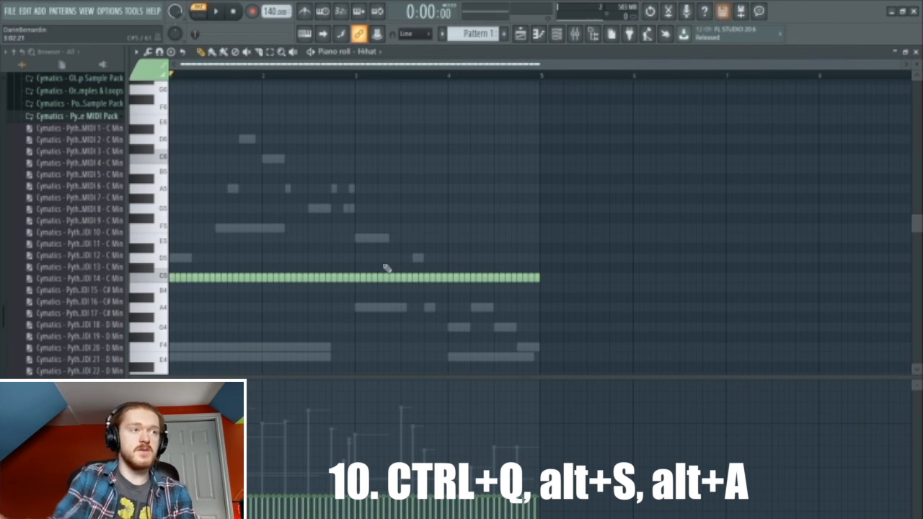
- Open the Channel rack with F6 and fill the visible Kick steps
{"action": "key", "text": "F6"}
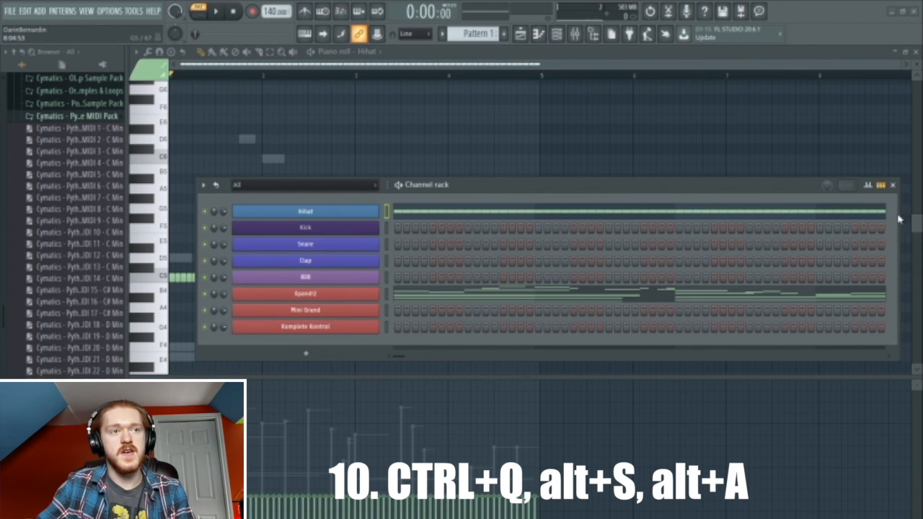
{"action": "left_click_drag", "start_coordinate": [402, 230], "coordinate": [883, 243]}
{"action": "left_click", "coordinate": [888, 357]}
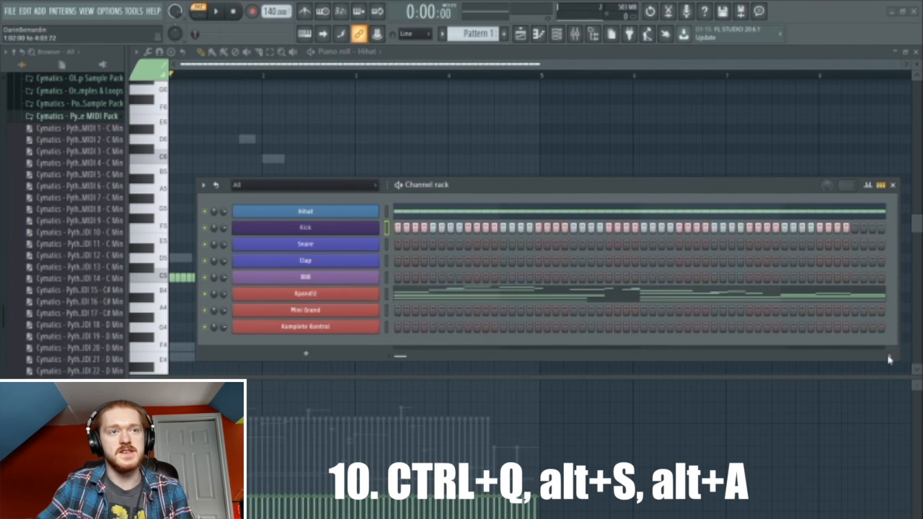
- Erase all Kick steps, leaving the row empty, and scroll back to the first steps
{"action": "mouse_move", "coordinate": [507, 231]}
{"action": "left_mouse_down"}
{"action": "mouse_move", "coordinate": [569, 232]}
{"action": "mouse_move", "coordinate": [391, 232]}
{"action": "left_mouse_up"}
{"action": "right_click", "coordinate": [391, 233]}
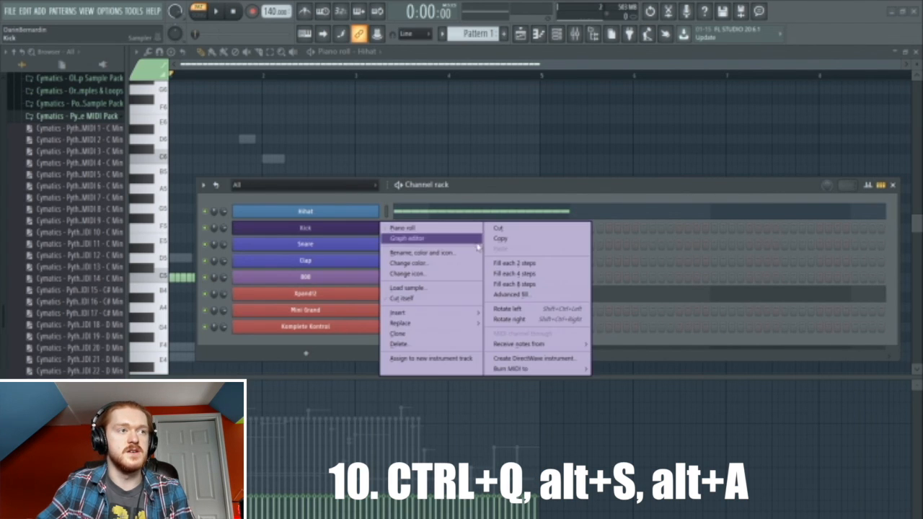
{"action": "left_click", "coordinate": [499, 232]}
{"action": "left_click", "coordinate": [393, 357]}
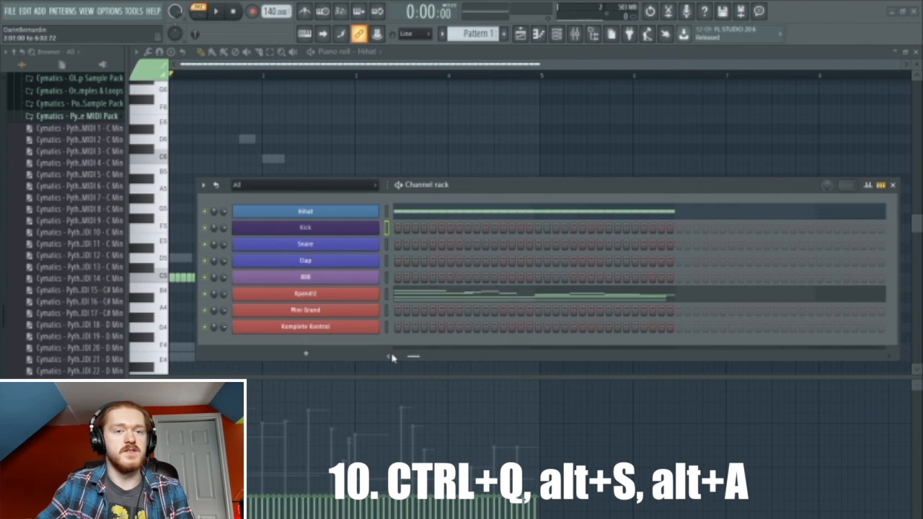